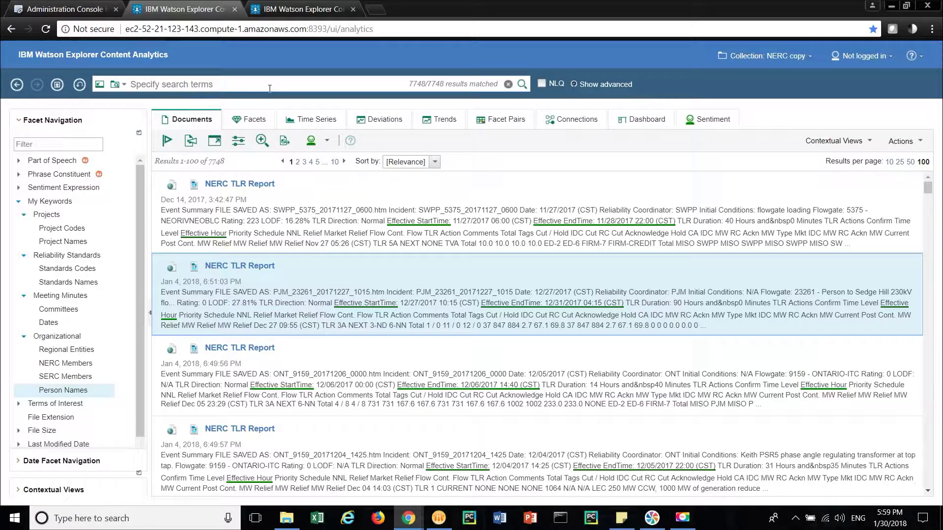
Search the NERC copy collection for "cybersecurity" using the suggested previous query
left_click(195, 84)
type("cy")
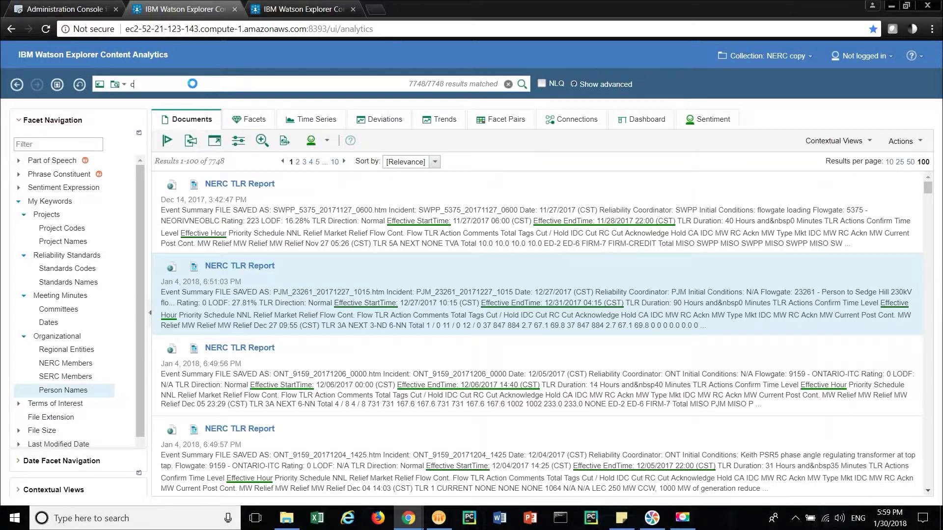
type("ber")
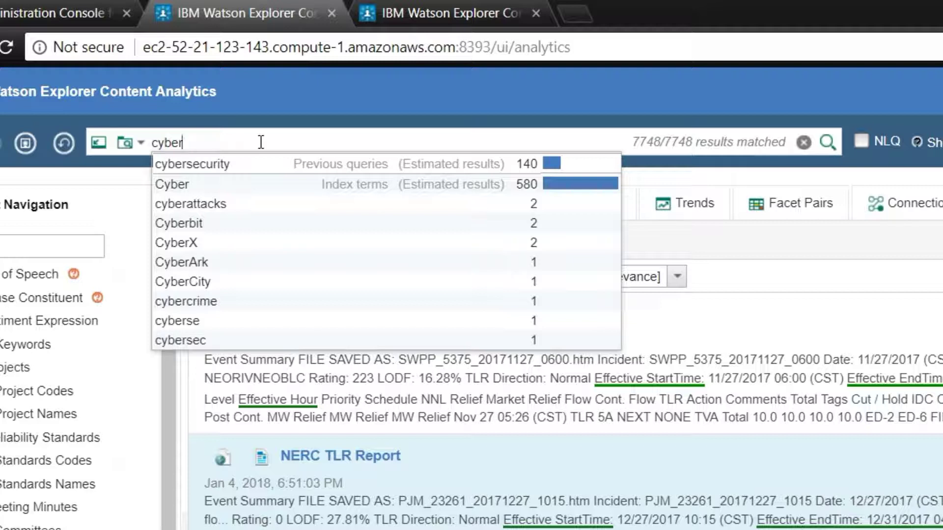
key("Down")
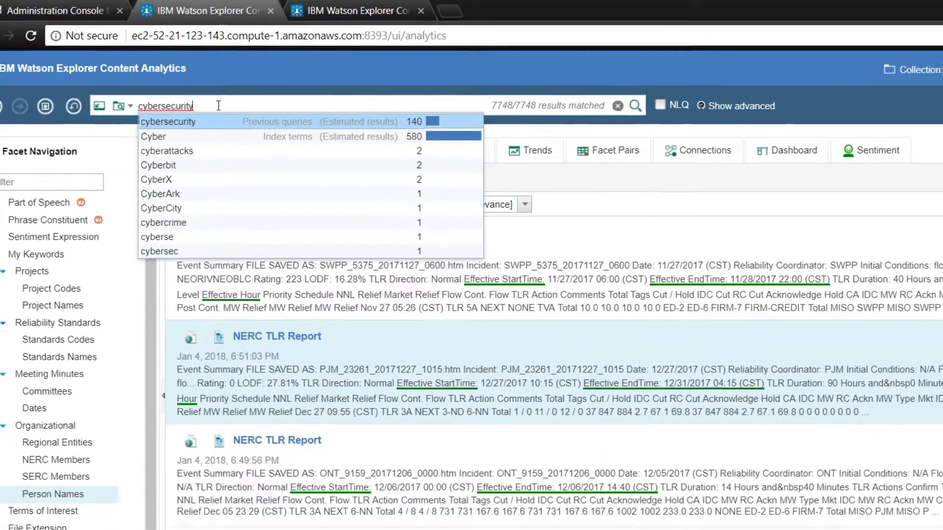
key("Return")
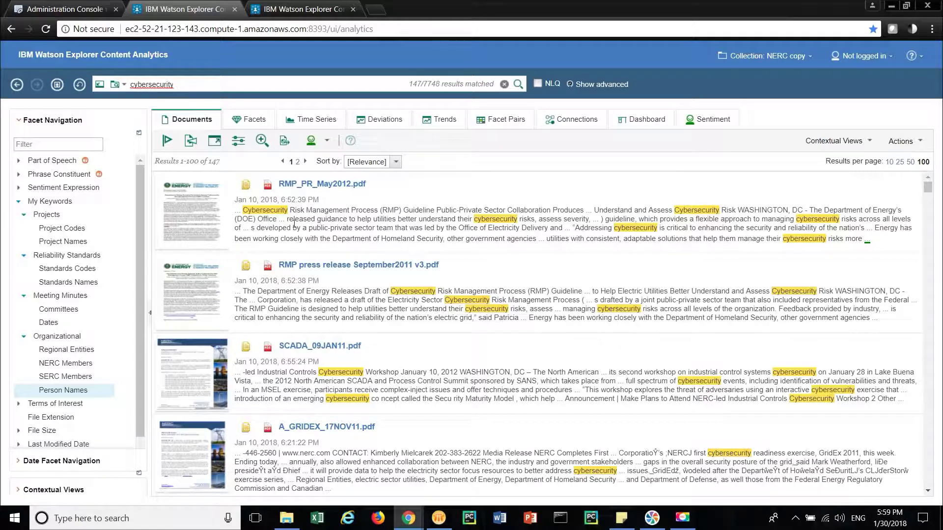
View the enlarged thumbnails of RMP_PR_May2012.pdf and SCADA_09JAN11.pdf, closing each one after viewing
left_click(186, 202)
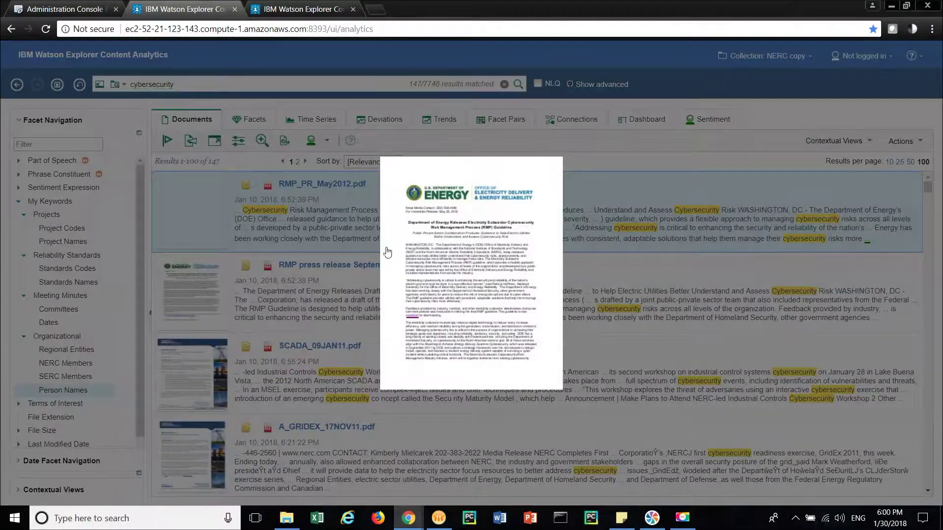
left_click(352, 231)
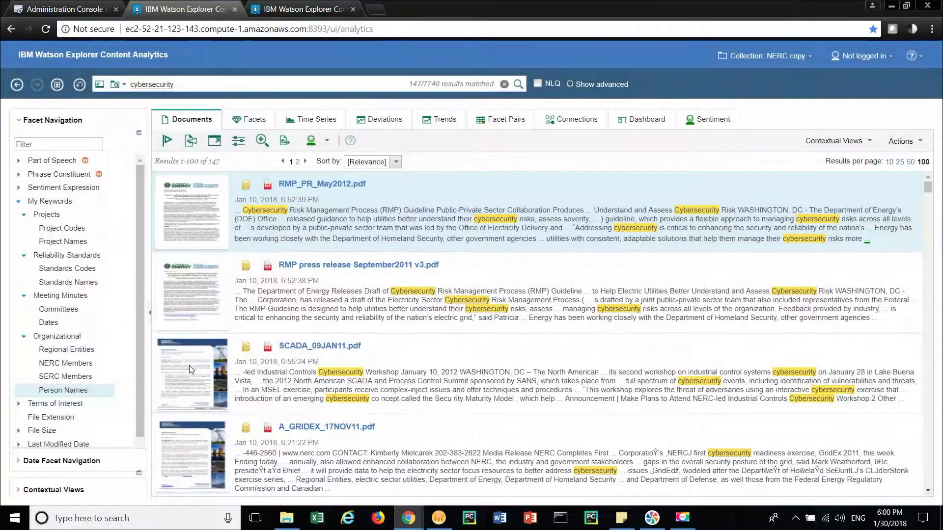
left_click(191, 370)
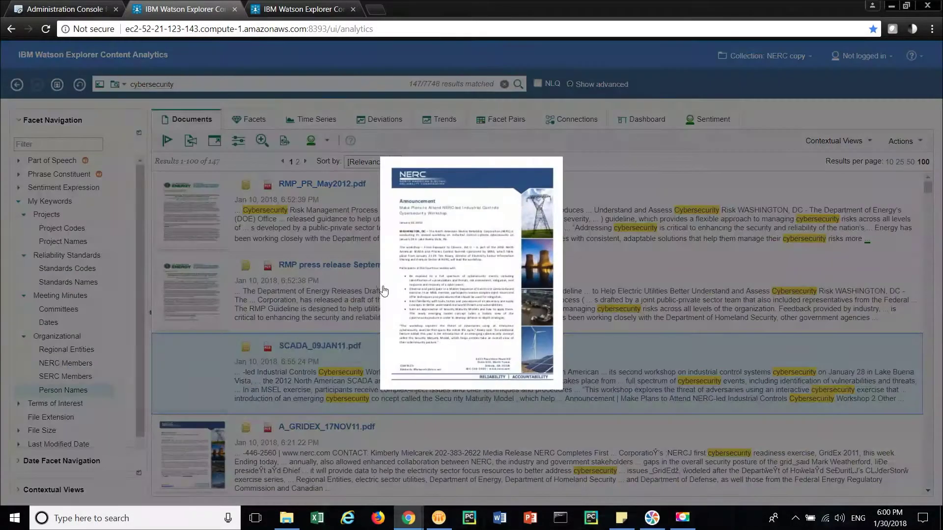
left_click(337, 287)
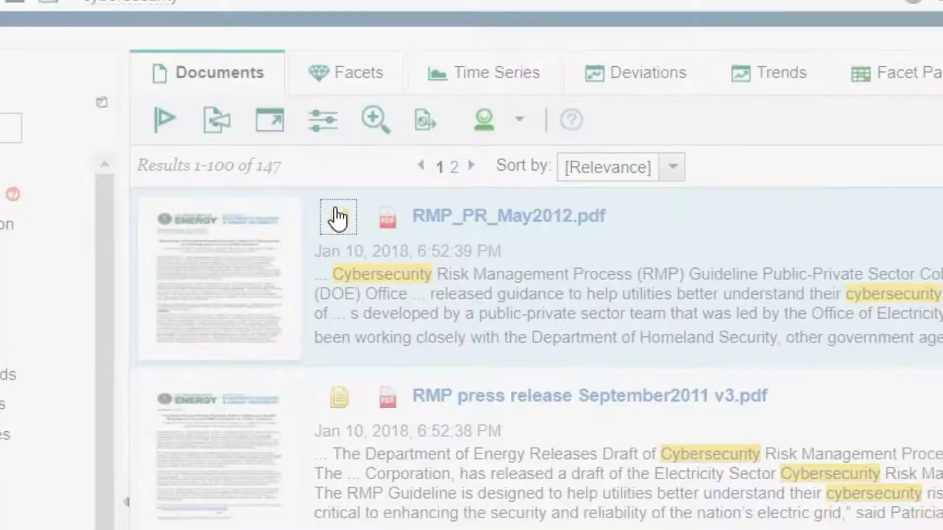
Preview the analyzed text of RMP_PR_May2012.pdf, and download and read through its original PDF before returning to the search results
left_click(362, 226)
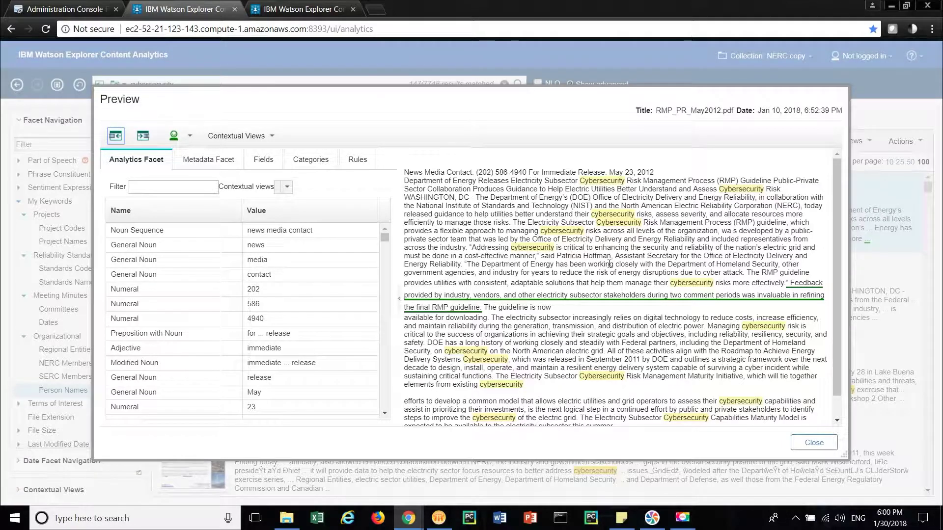
left_click(800, 445)
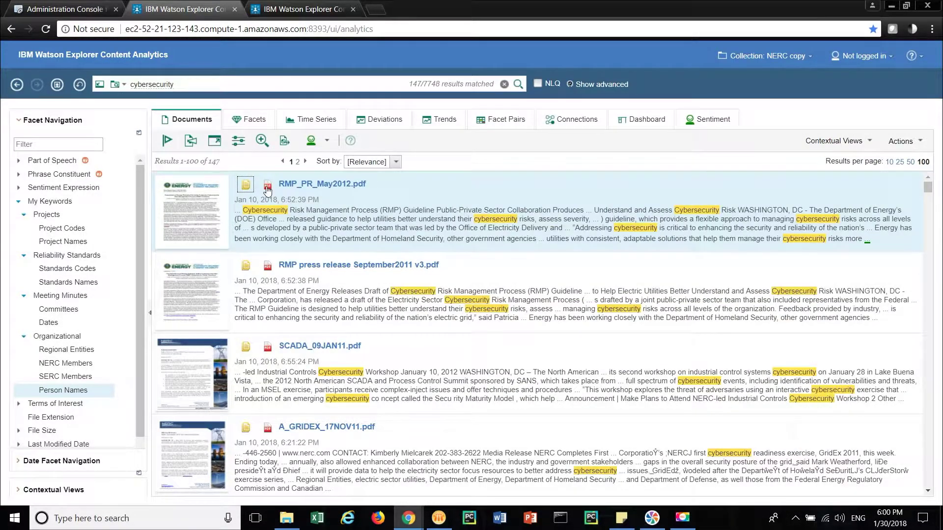
left_click(267, 187)
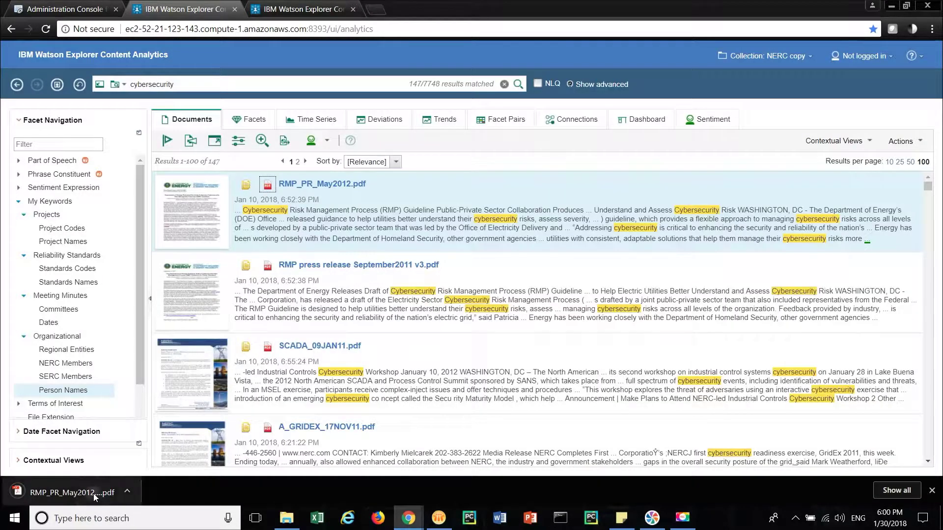
left_click(93, 493)
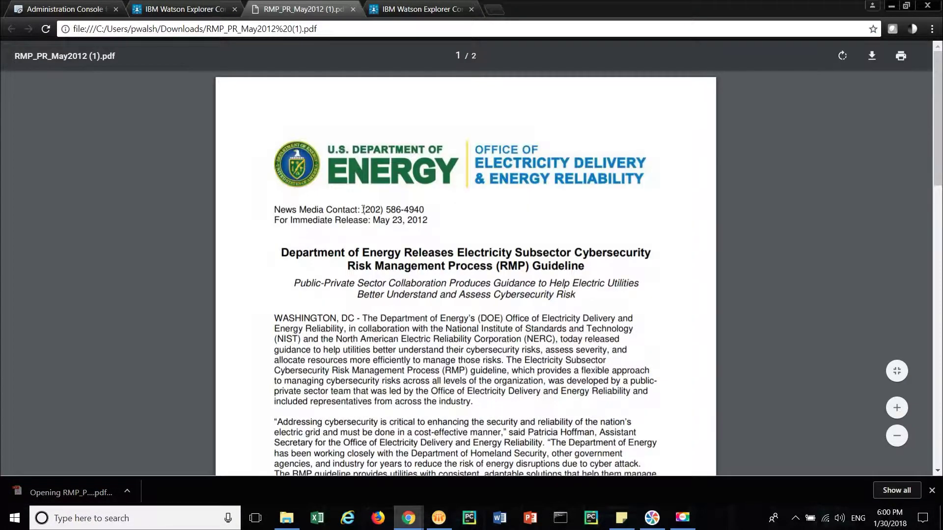
scroll(467, 294, "down", 2)
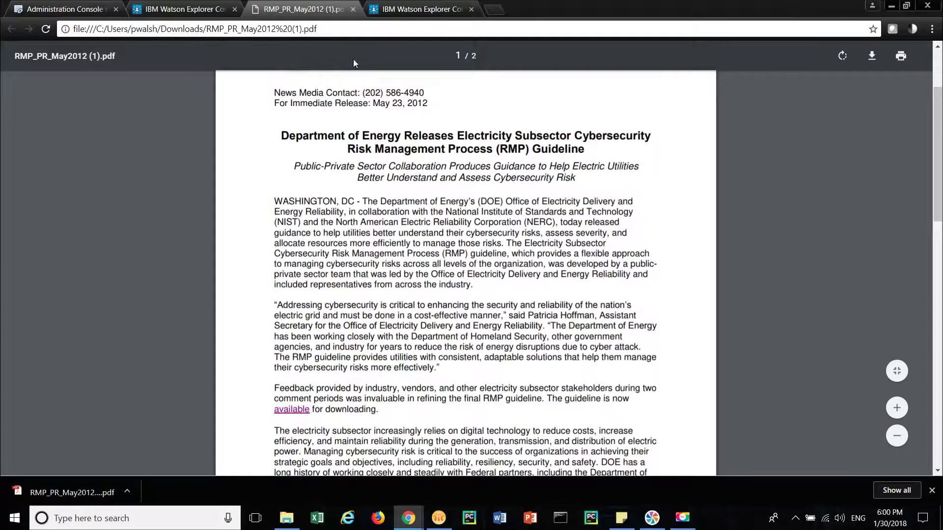
left_click(353, 9)
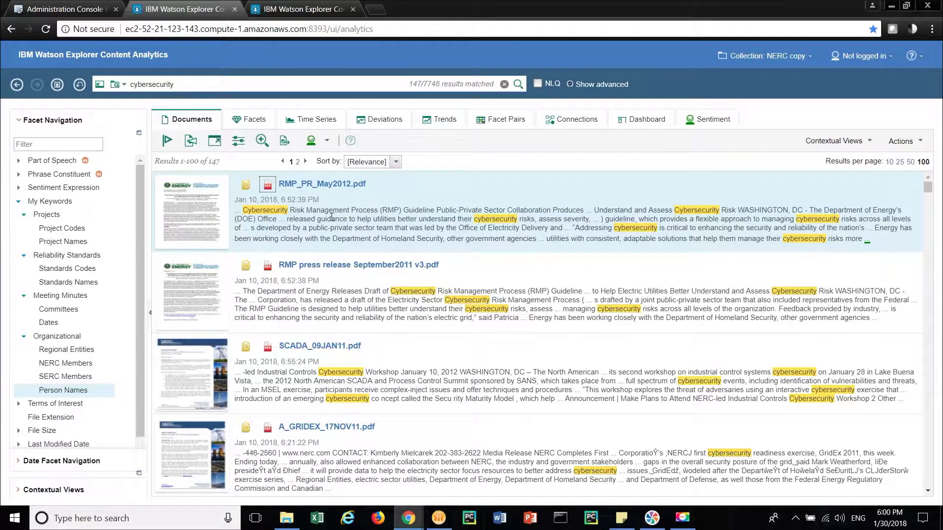
Show the SERC Members facet values for the cybersecurity results, sorted by descending frequency
left_click(55, 379)
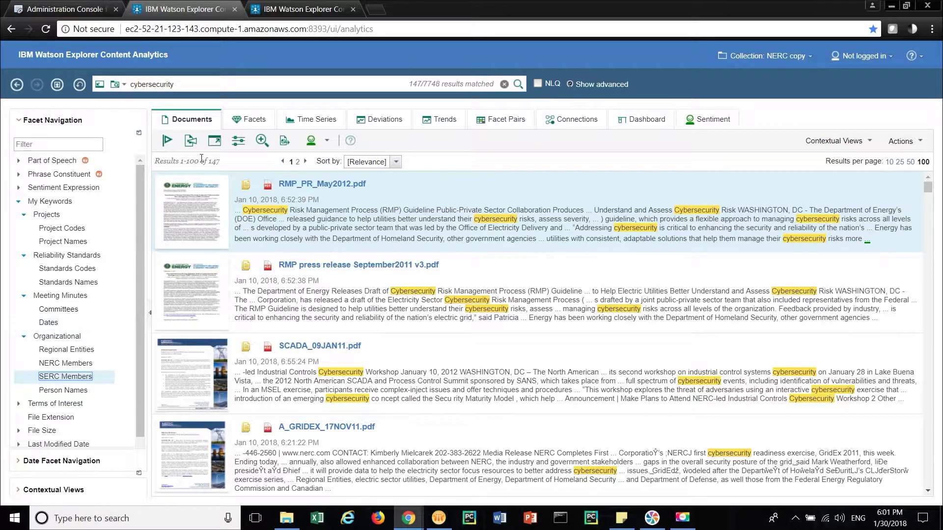
left_click(248, 120)
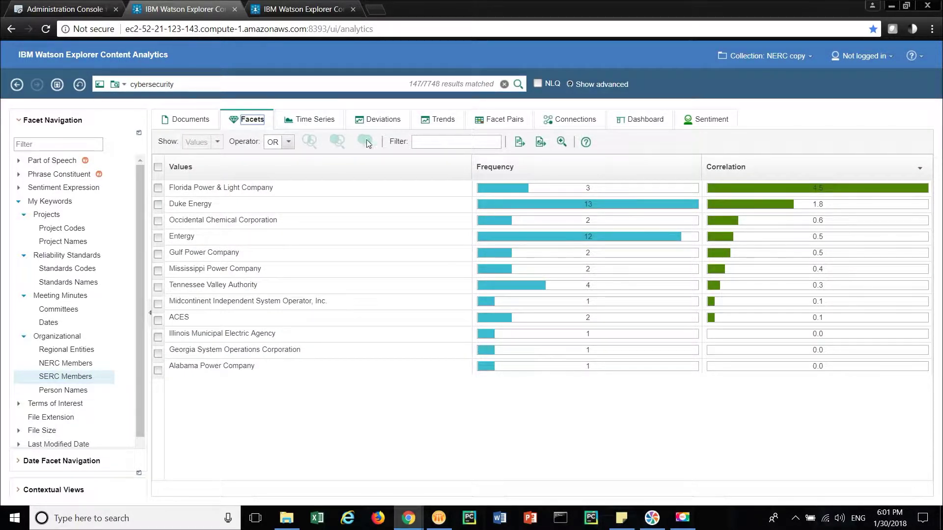
left_click(537, 171)
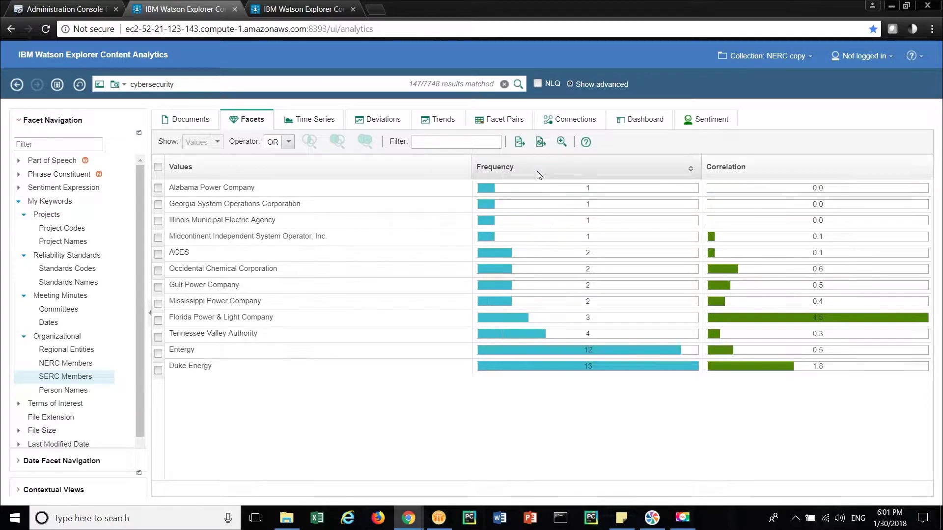
left_click(537, 170)
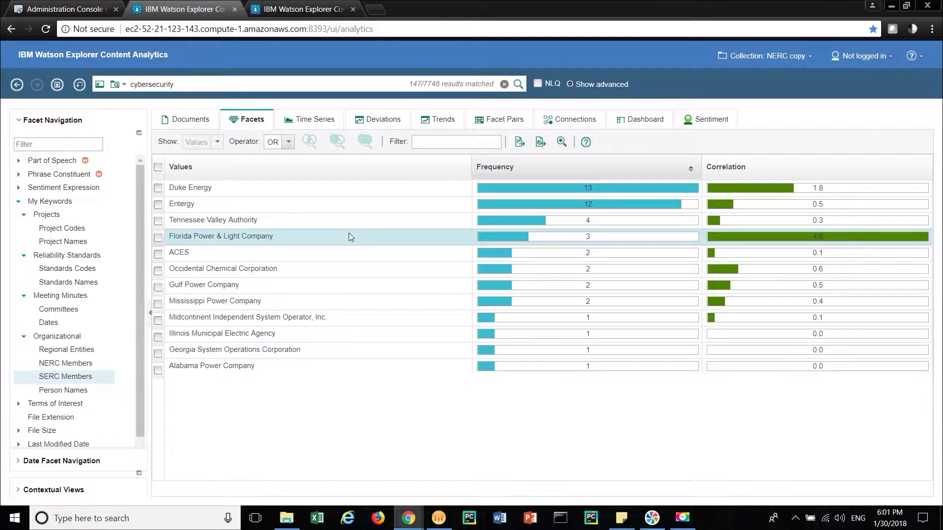
Narrow the cybersecurity search to documents with the Meeting Minutes facet value "Minutes" and list the matching documents
left_click(74, 296)
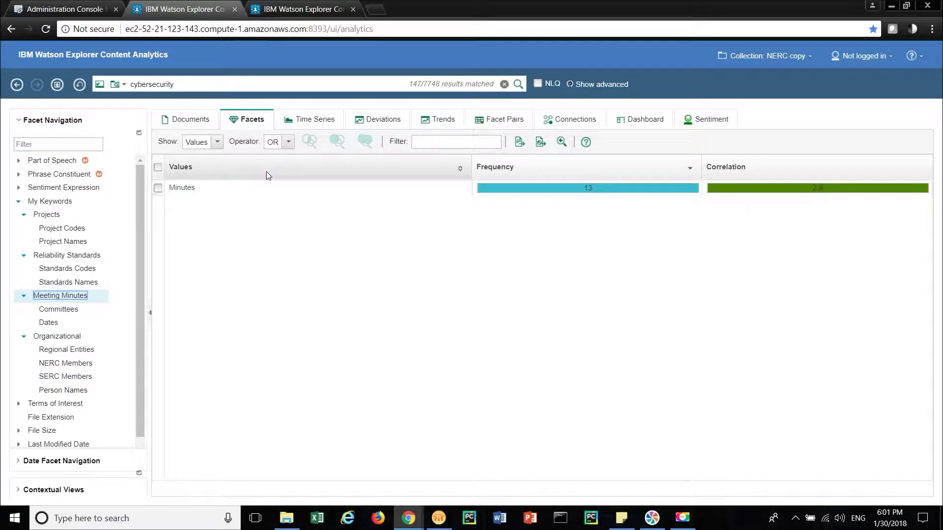
left_click(277, 189)
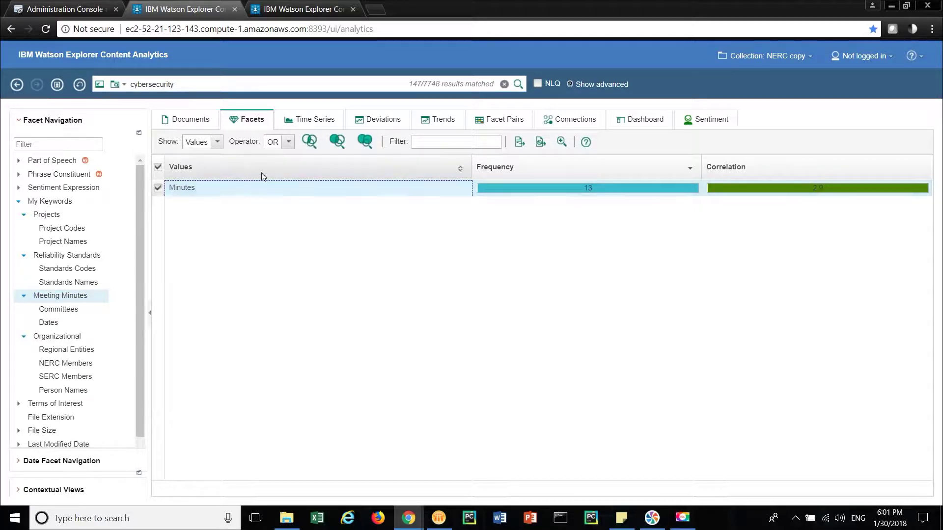
left_click(309, 142)
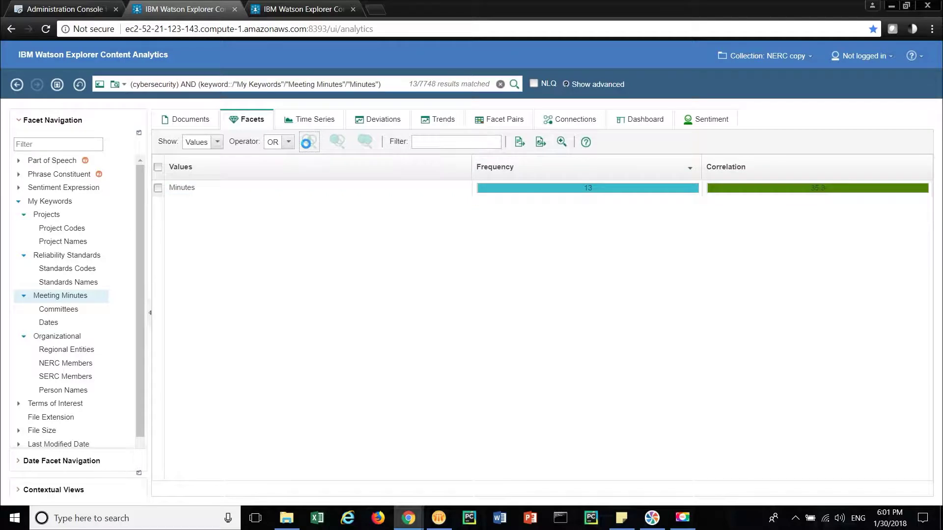
left_click(184, 128)
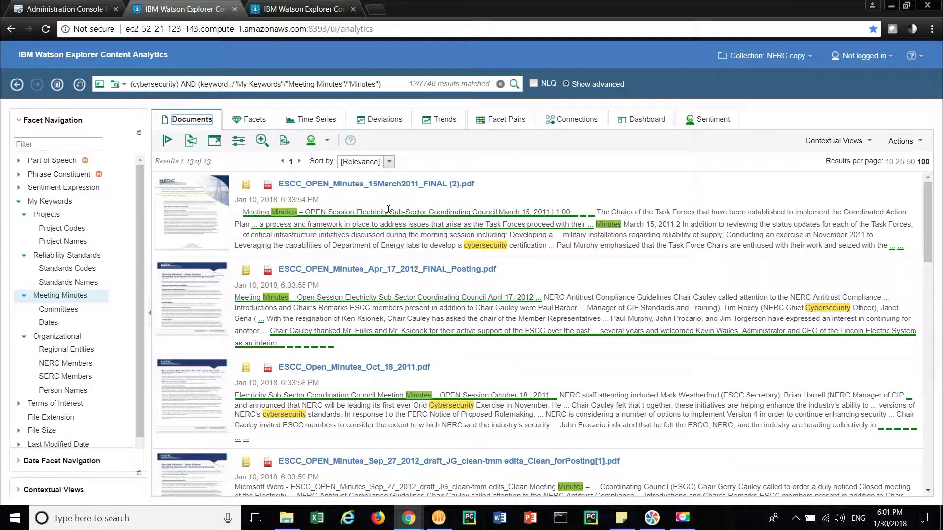
Restrict the results further to the Standards Codes facet value CIP-002-4 and list the matching documents
left_click(75, 229)
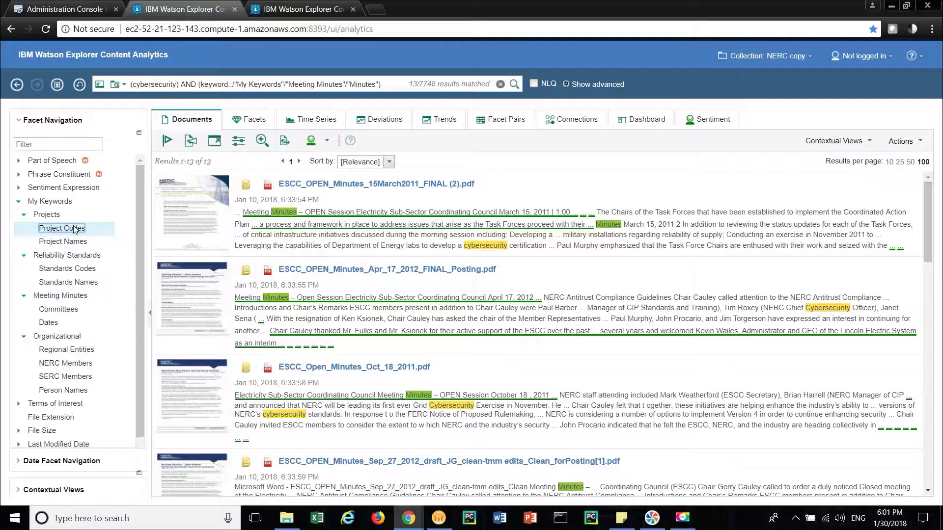
left_click(78, 269)
left_click(248, 119)
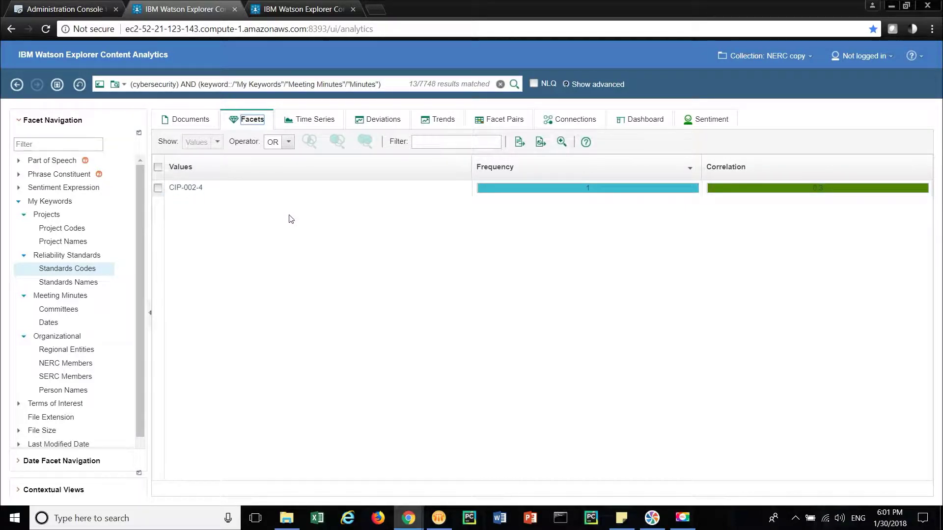
left_click(238, 192)
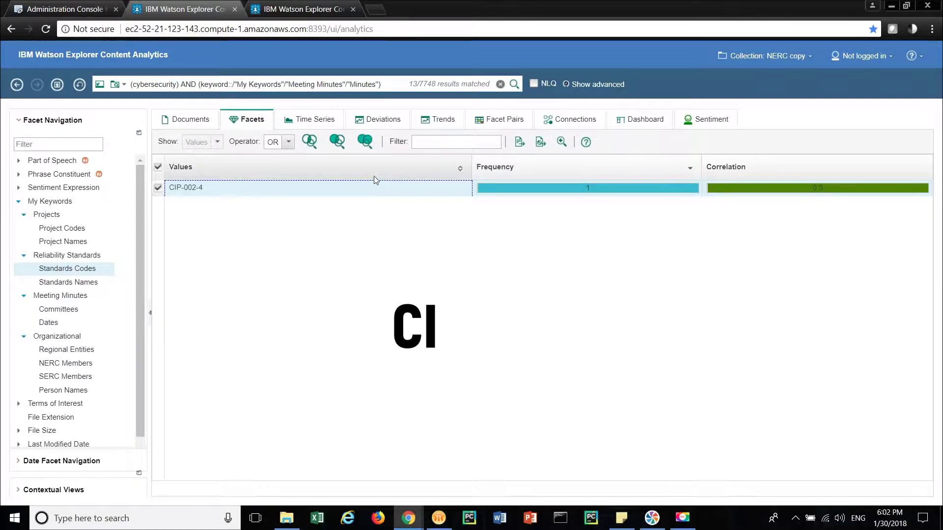
left_click(308, 144)
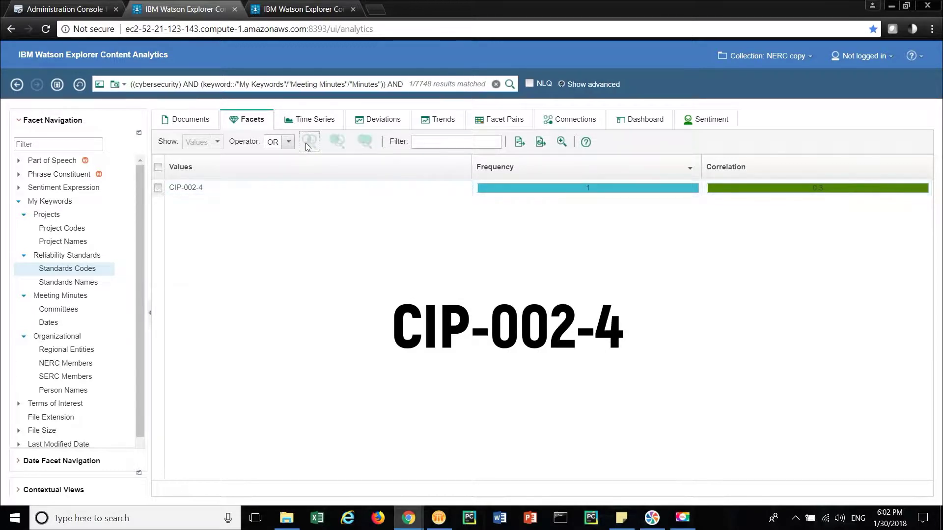
left_click(189, 123)
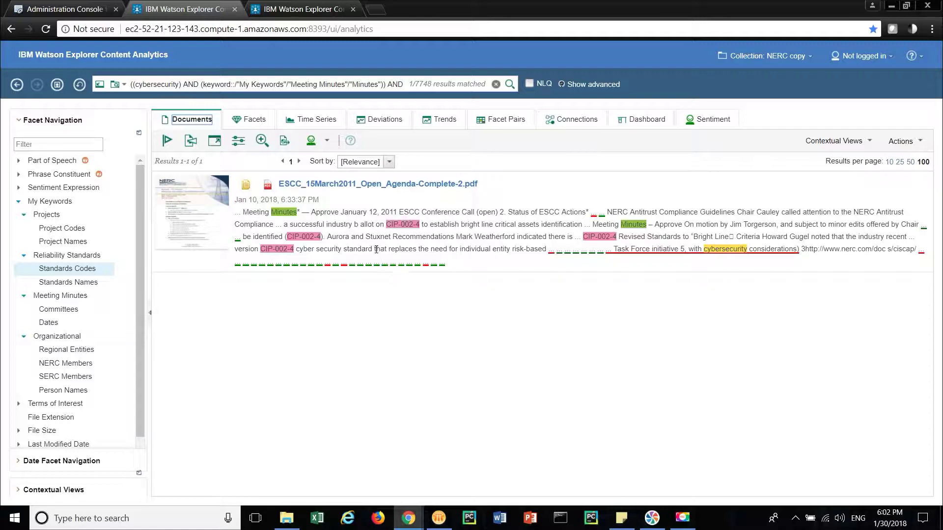
Switch to the other open Watson Explorer session and search the whole collection for "CIP-002-4"
left_click(287, 10)
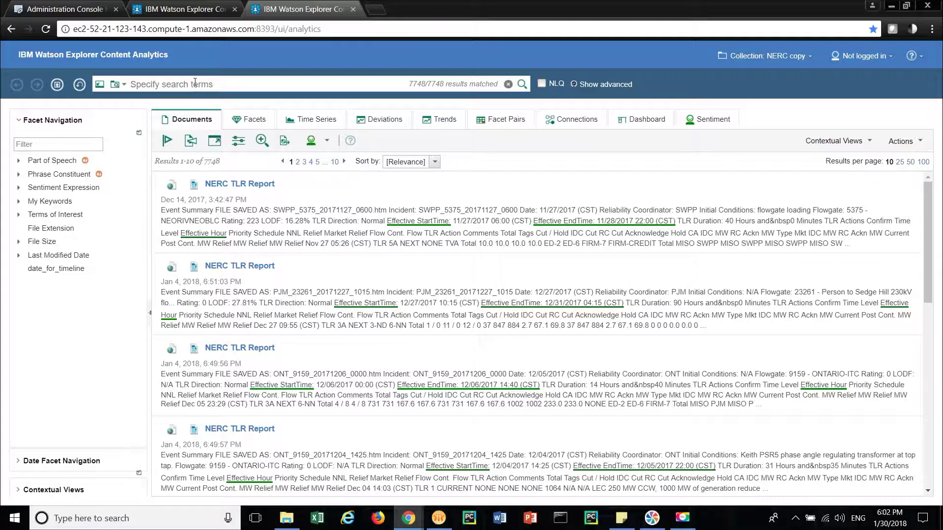
type("C")
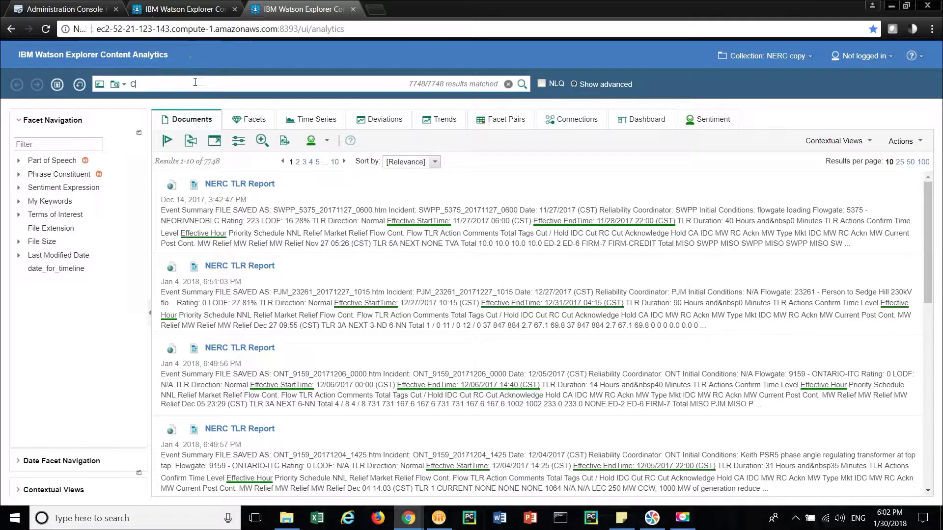
type("IP-002")
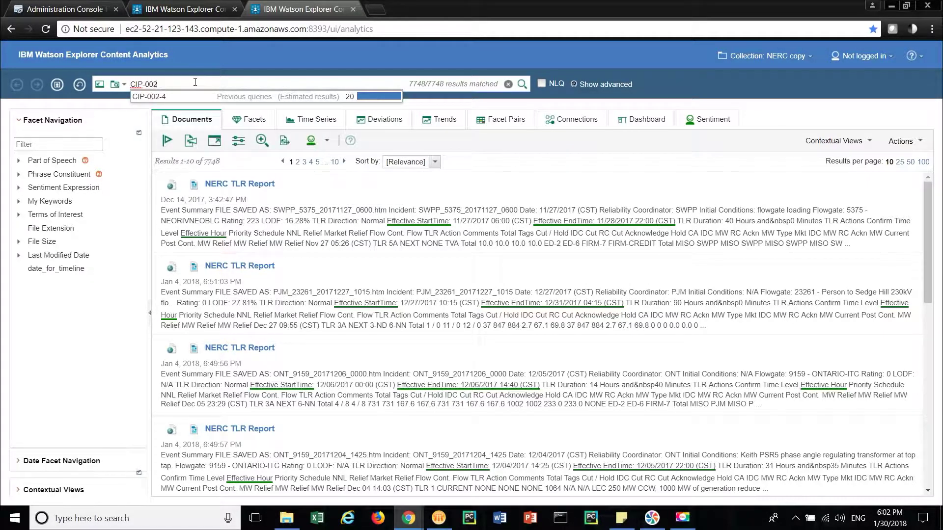
type("-4")
key("Return")
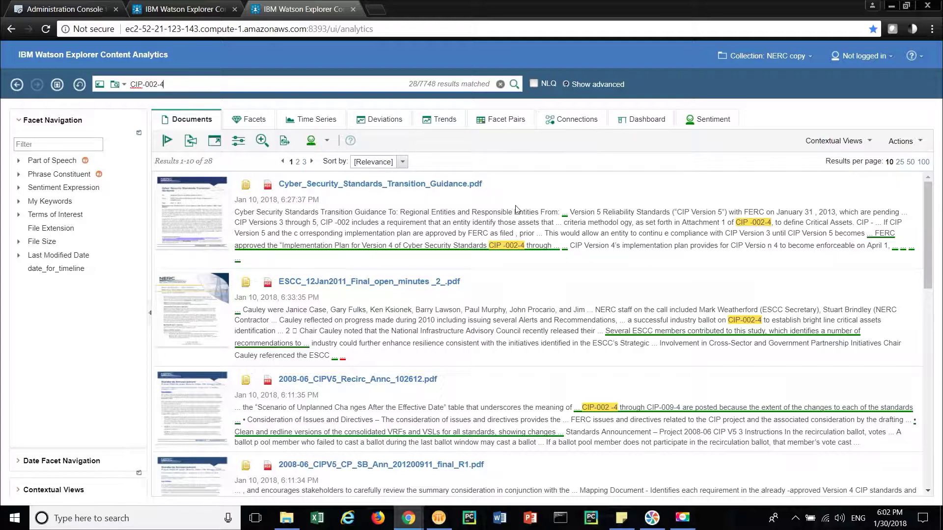
Examine the Standards Names facet values under Reliability Standards for the CIP-002-4 results, and return to the document list
left_click(19, 202)
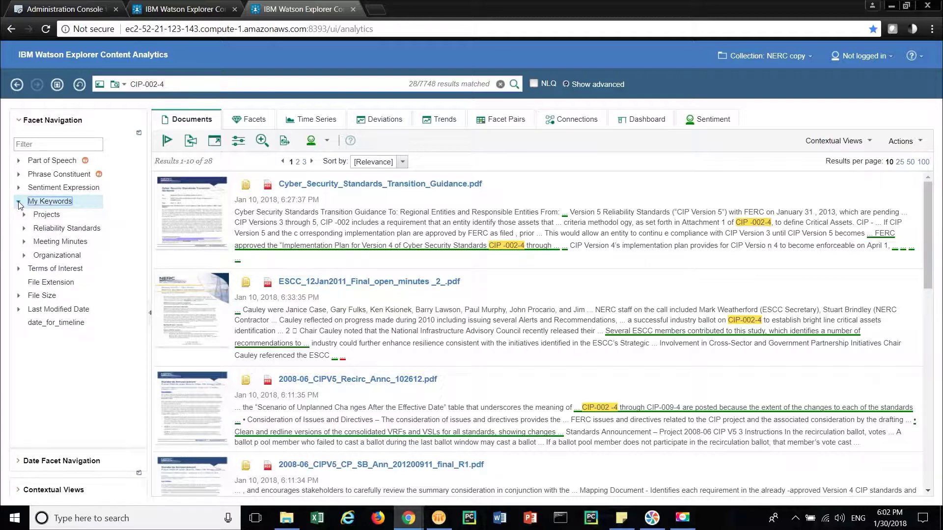
left_click(24, 229)
left_click(68, 255)
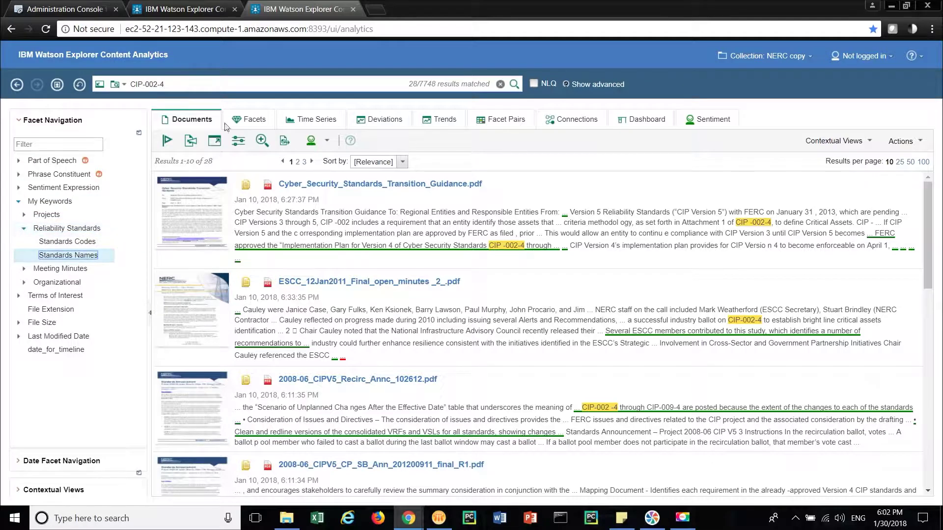
left_click(248, 119)
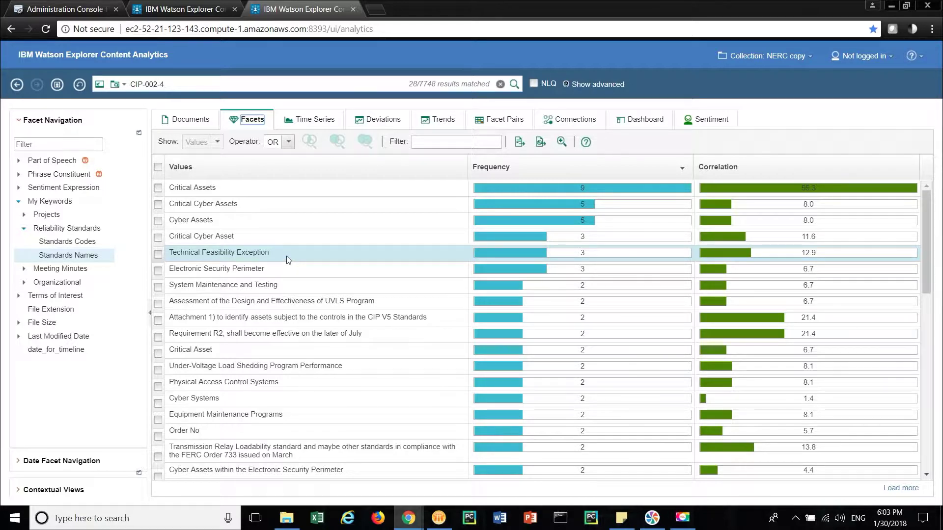
left_click(189, 127)
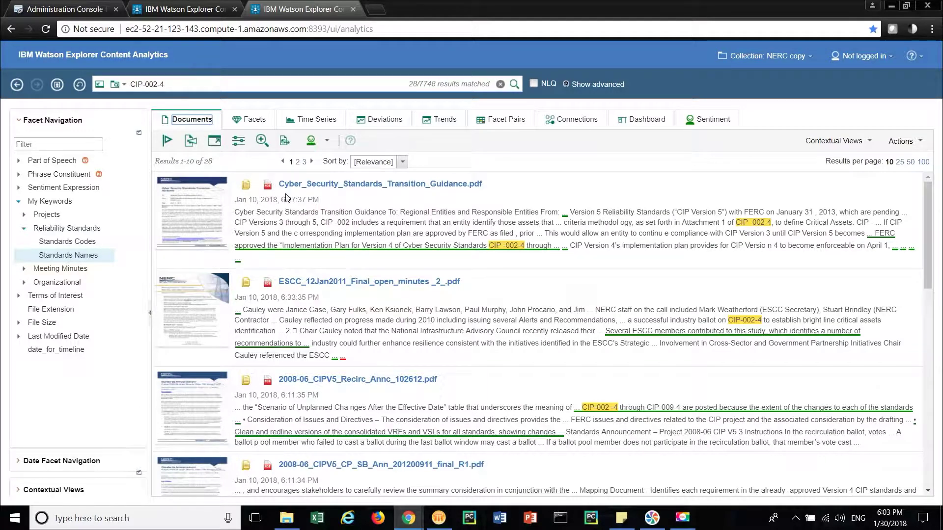
Download and open Cyber_Security_Standards_Transition_Guidance.pdf from the CIP-002-4 results, read its opening page, and close it
left_click(268, 186)
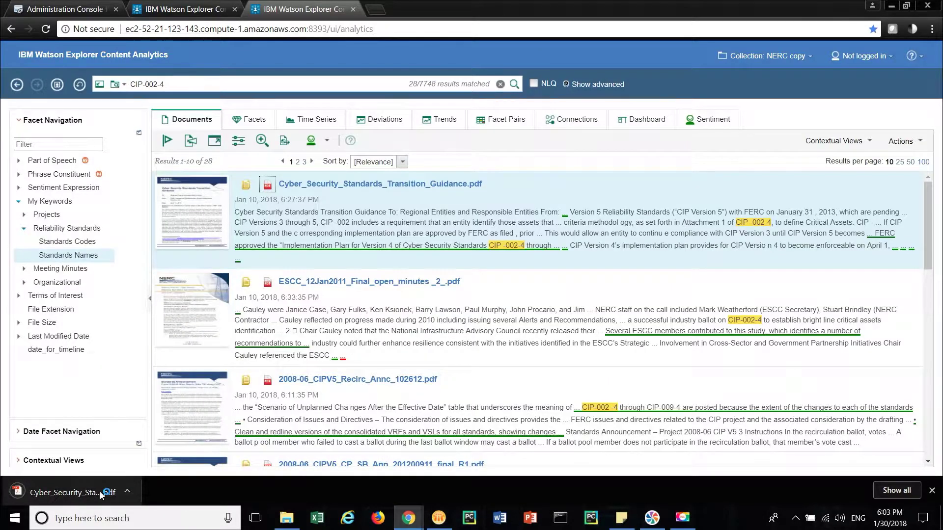
left_click(101, 493)
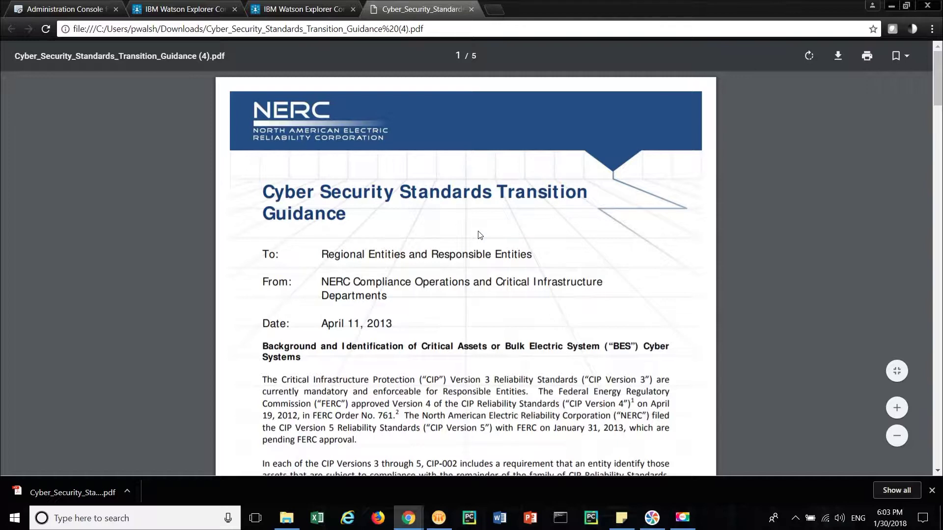
scroll(523, 260, "down", 1)
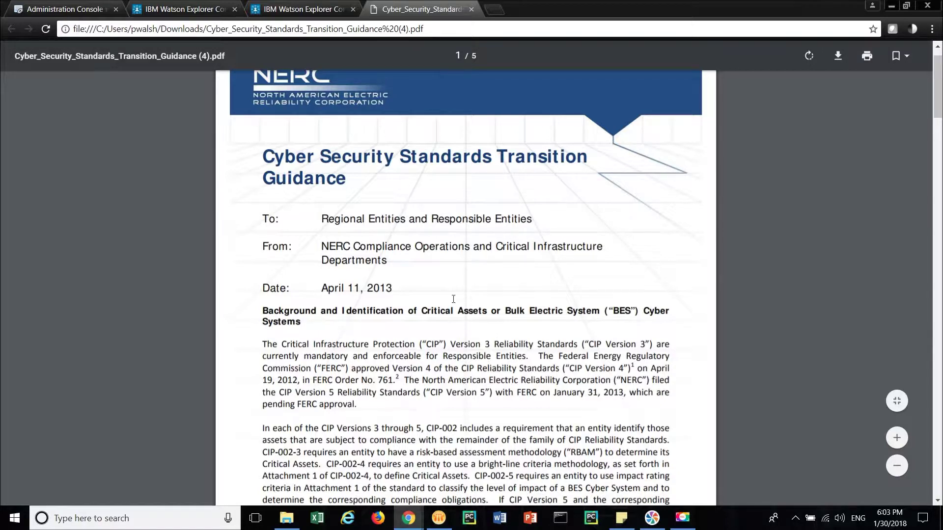
scroll(444, 312, "down", 1)
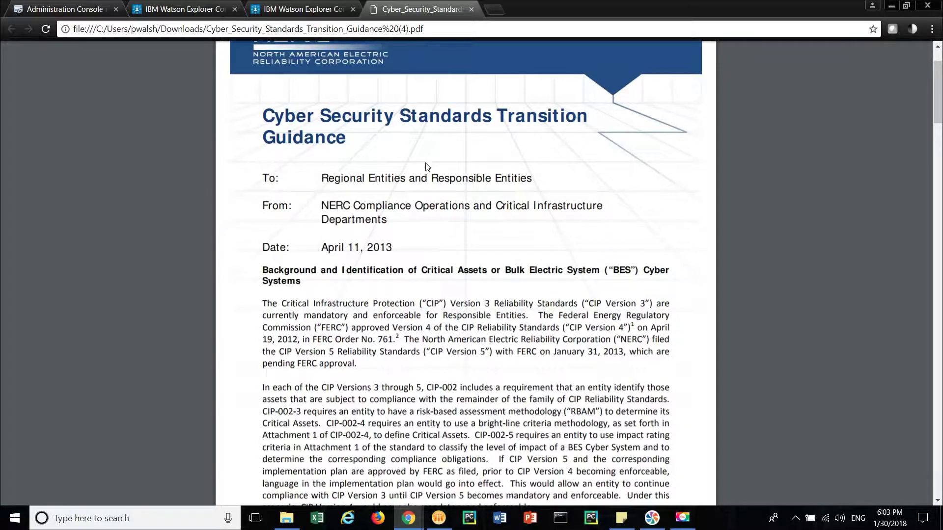
left_click(471, 9)
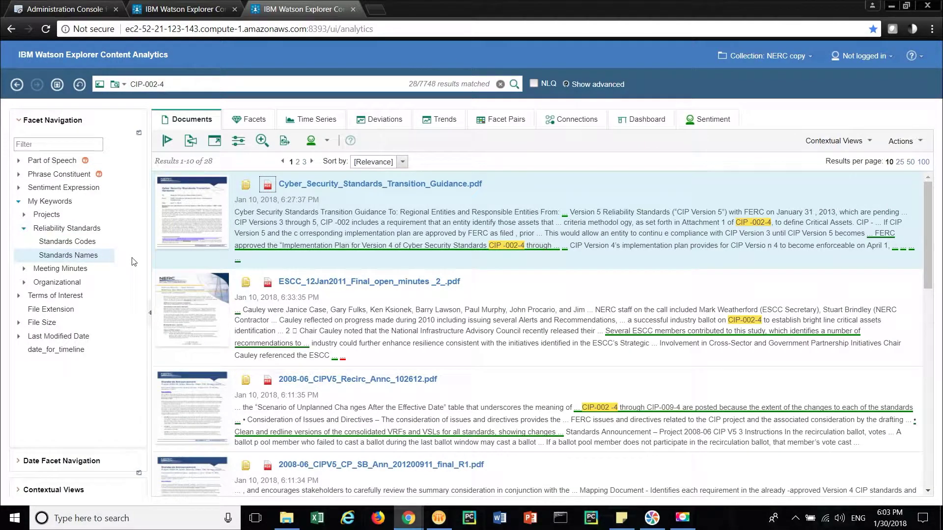
Examine the Organizational facet values for Regional Entities and the Meeting Minutes facet values for Committees in the CIP-002-4 results
left_click(29, 282)
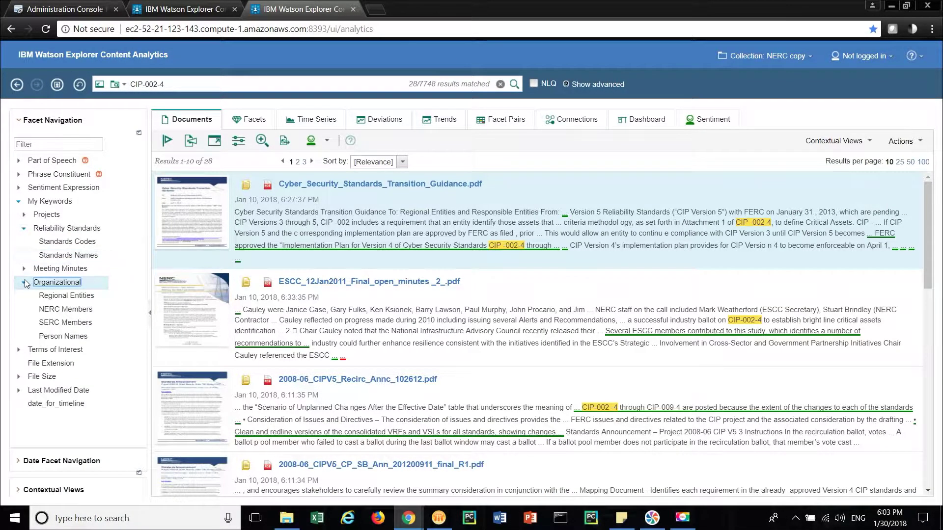
left_click(44, 299)
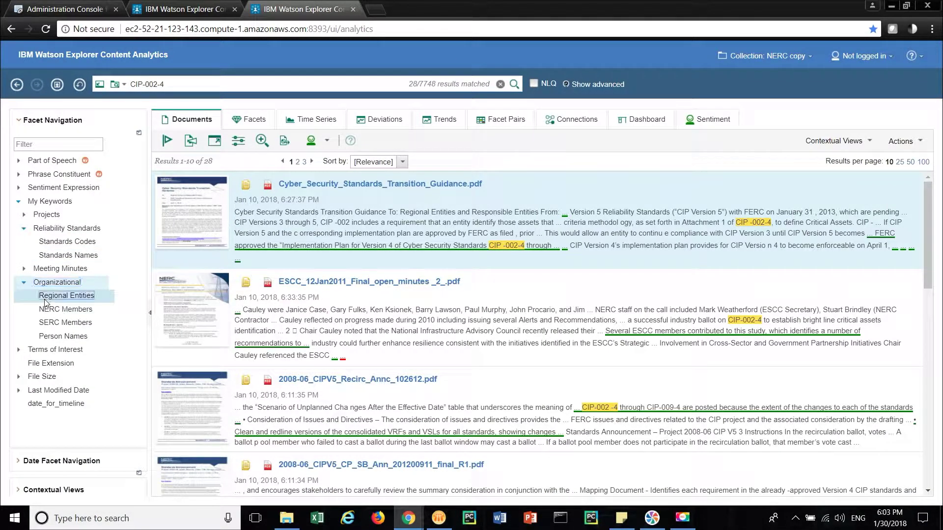
left_click(239, 121)
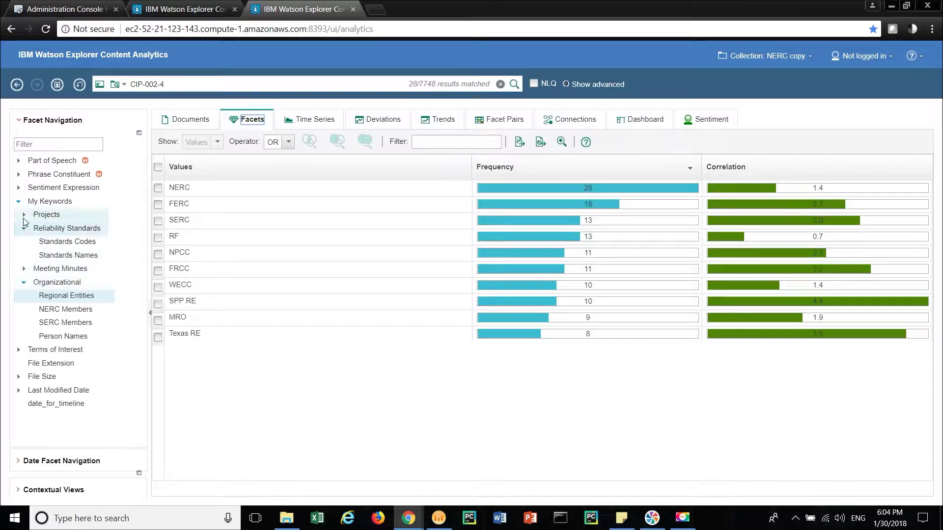
left_click(25, 272)
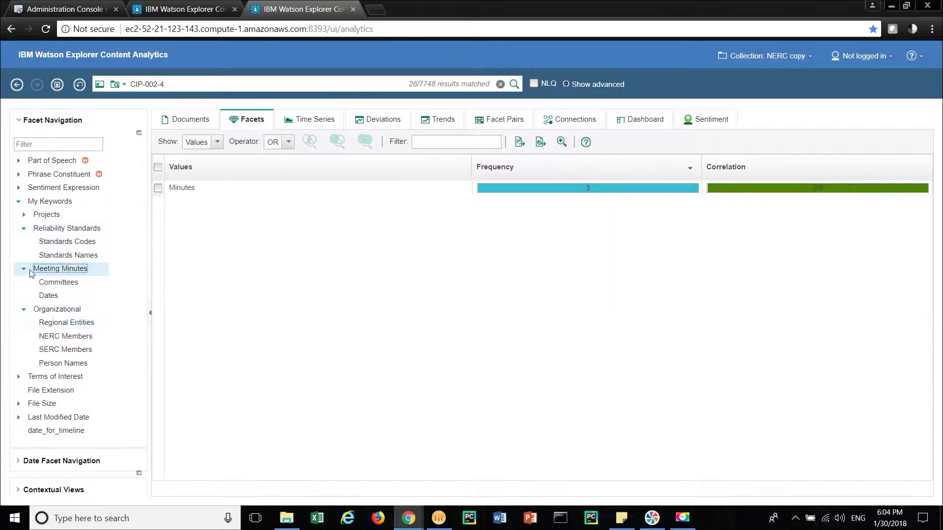
left_click(57, 283)
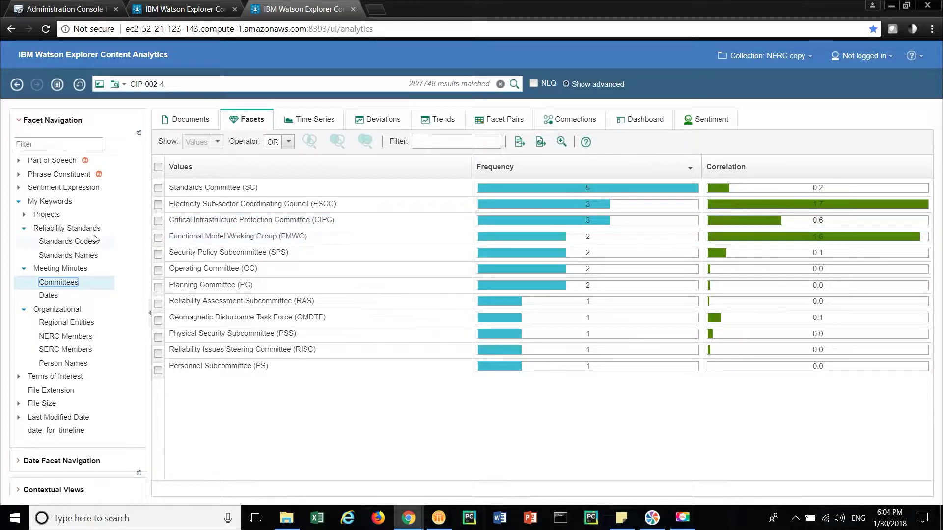
Narrow the CIP-002-4 results to the Project Codes facet value Project 2008-06 with a Boolean AND
left_click(25, 215)
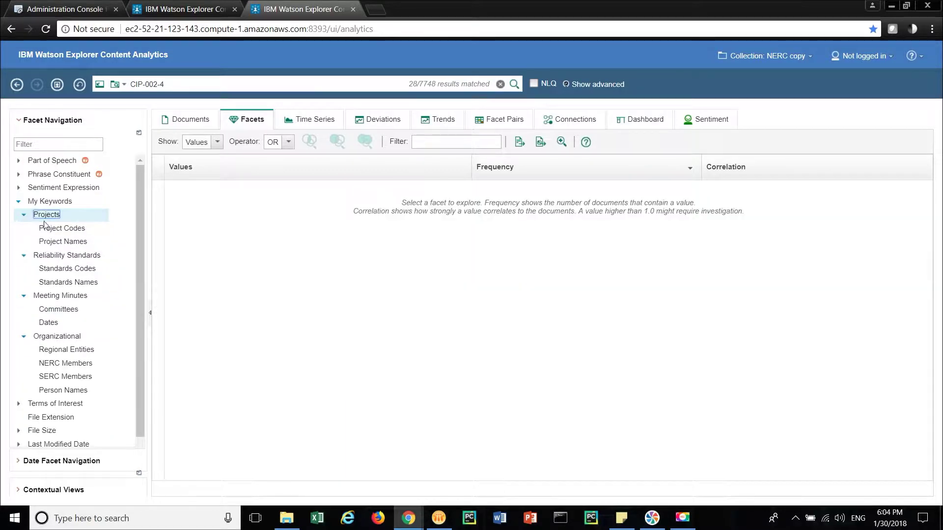
left_click(56, 228)
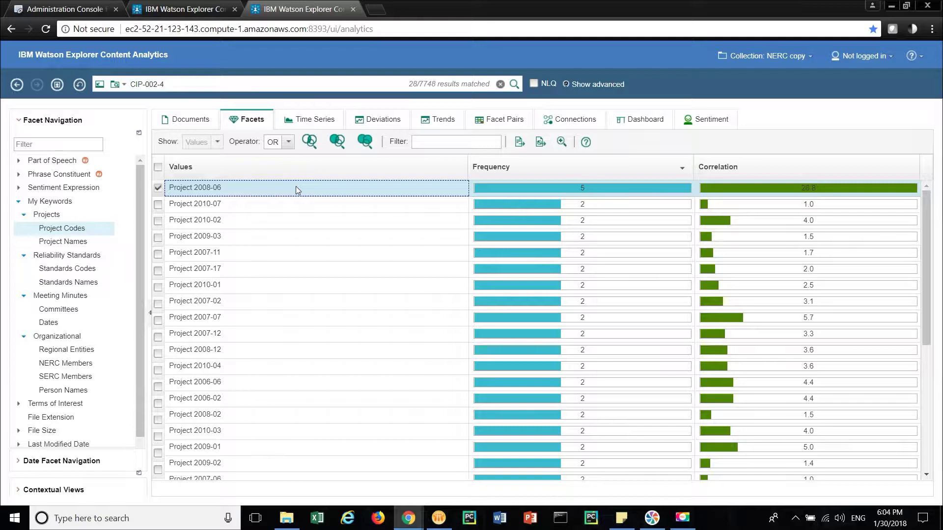
left_click(310, 142)
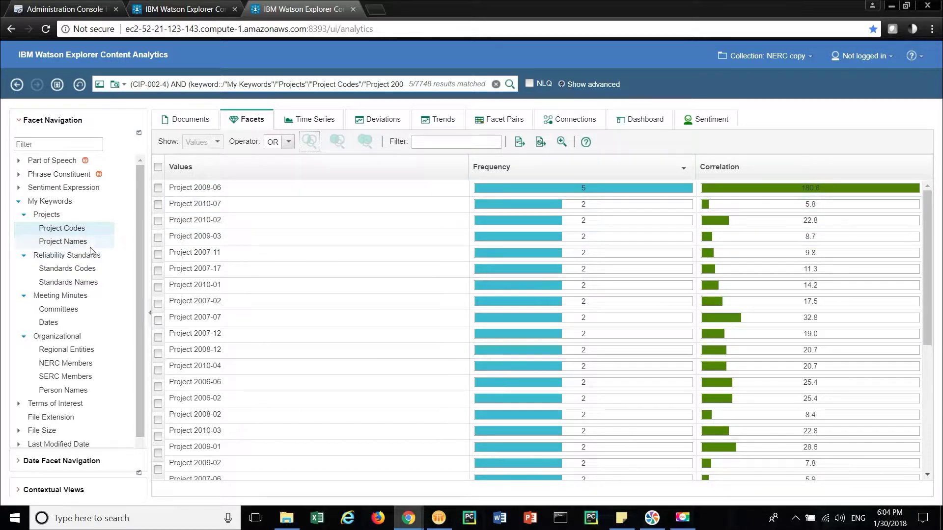
Sort the Project Names facet by highest correlation, restrict the results to "Cyber Security Order 706 Version 5 CIP Standards", and list the matching documents
left_click(74, 243)
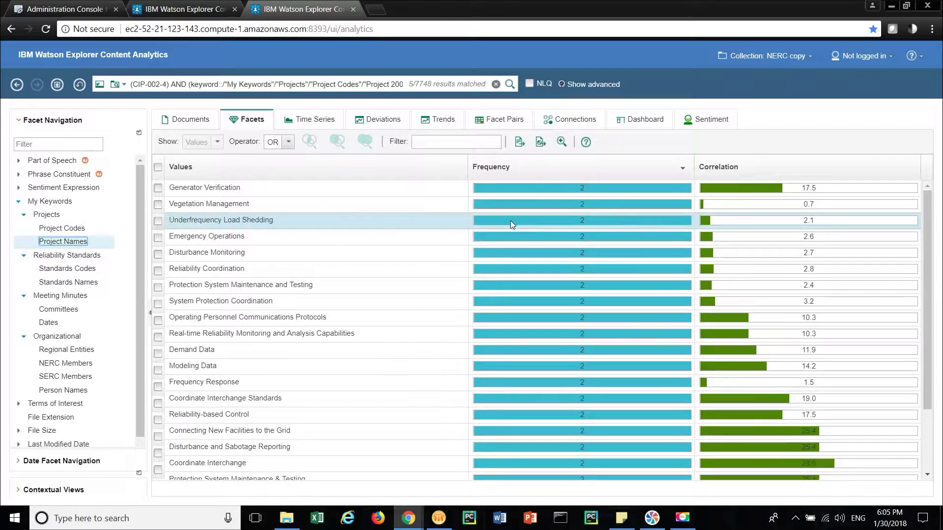
left_click(737, 168)
left_click(737, 169)
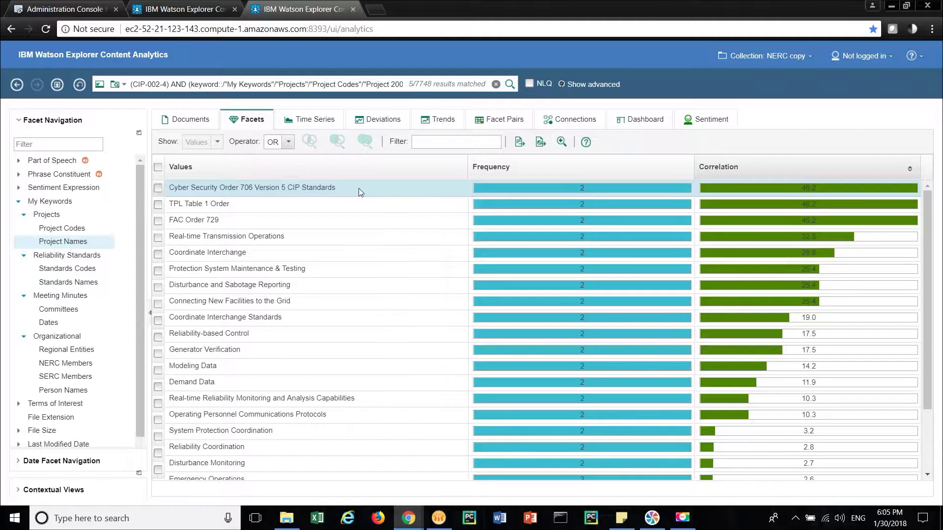
left_click(159, 189)
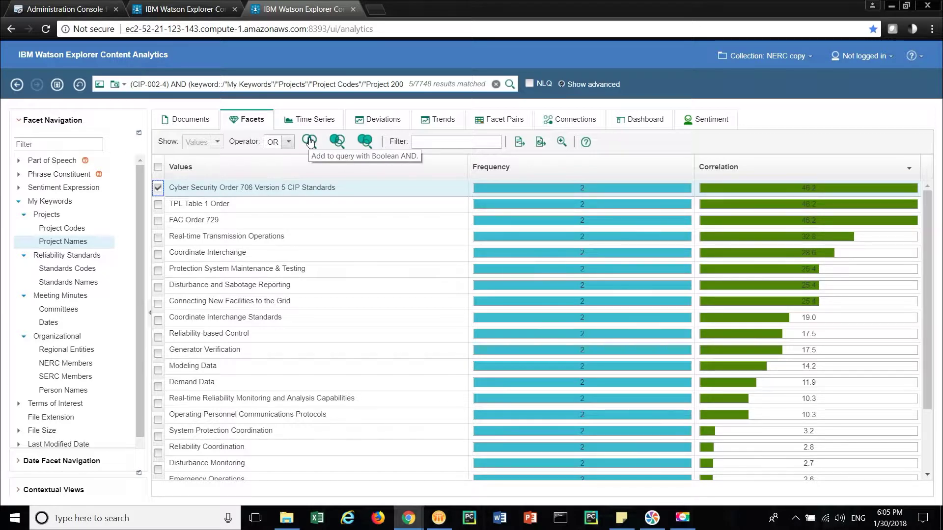
left_click(309, 142)
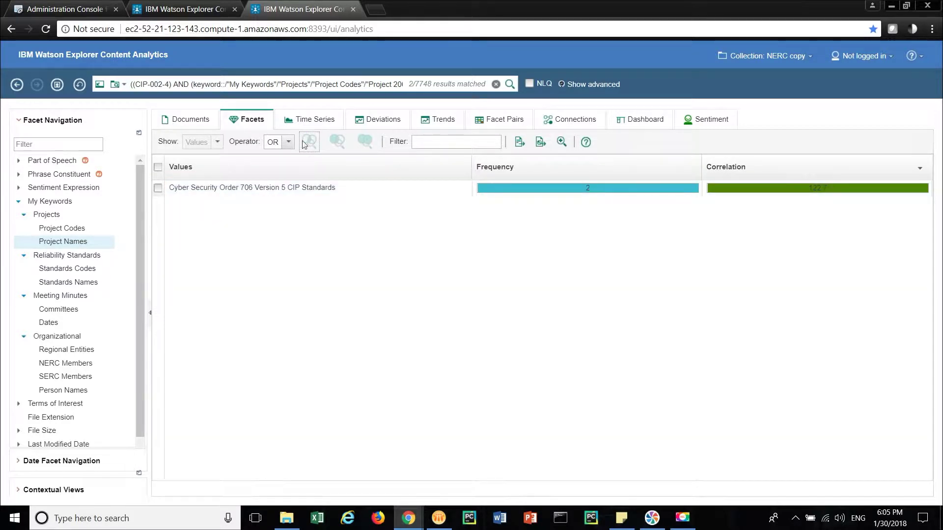
left_click(185, 120)
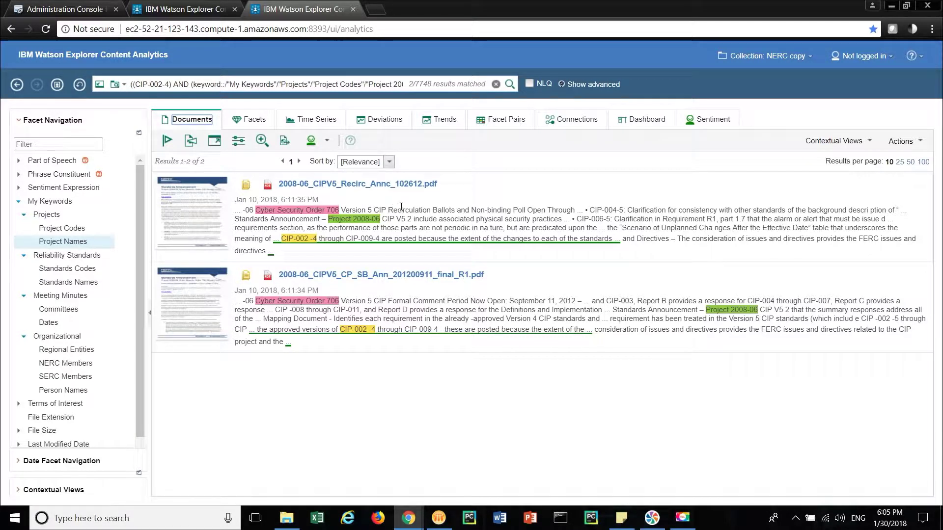
Download and open 2008-06_CIPV5_Recirc_Annc_102612.pdf, read the start of the standards announcement, and close it
left_click(268, 187)
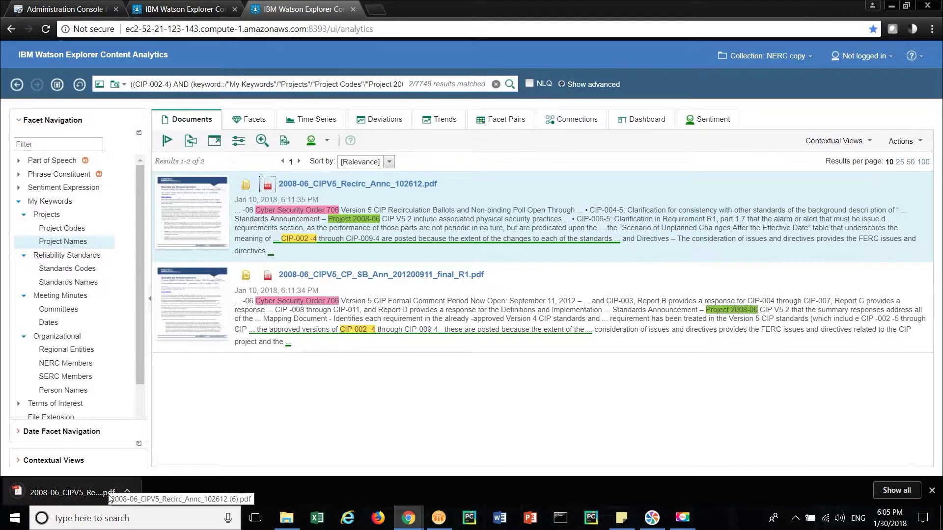
left_click(109, 493)
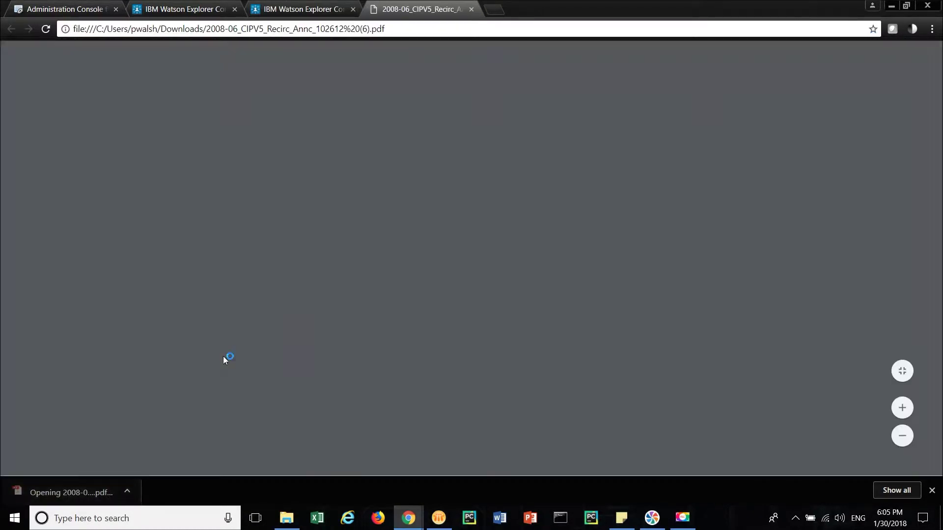
scroll(390, 285, "down", 1)
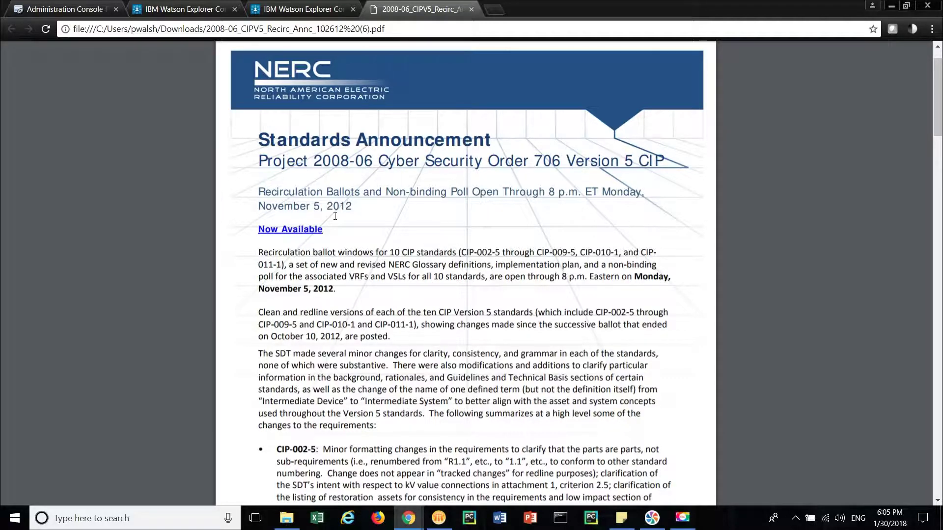
left_click(472, 10)
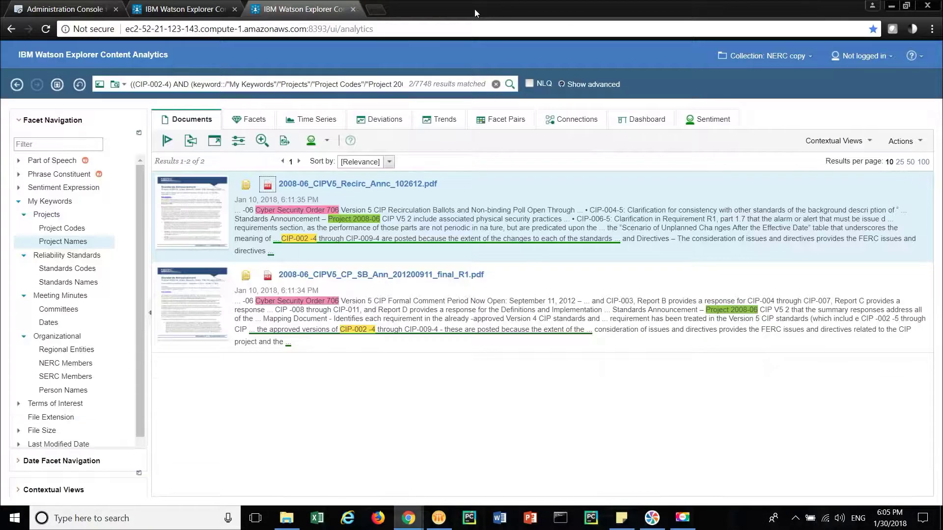
Add the only Person Names facet value to the query with a Boolean AND and list the matching documents
left_click(253, 123)
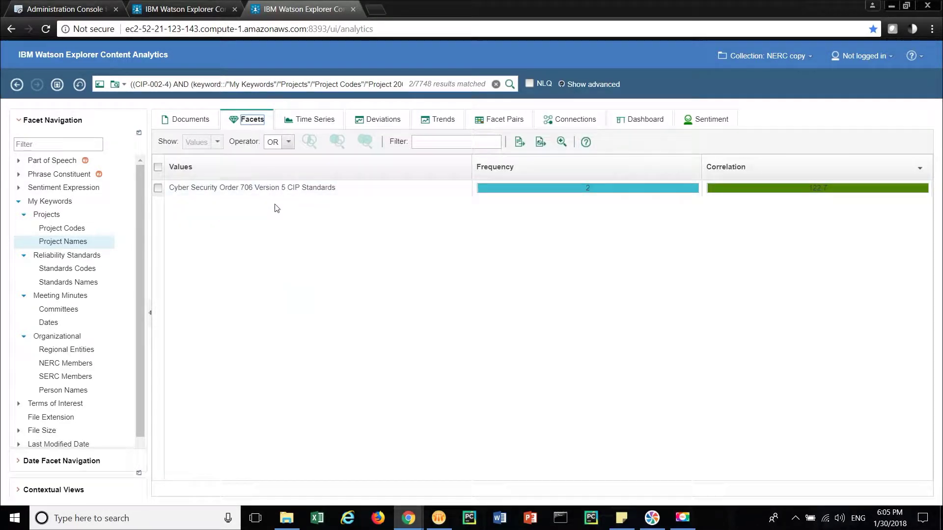
left_click(74, 391)
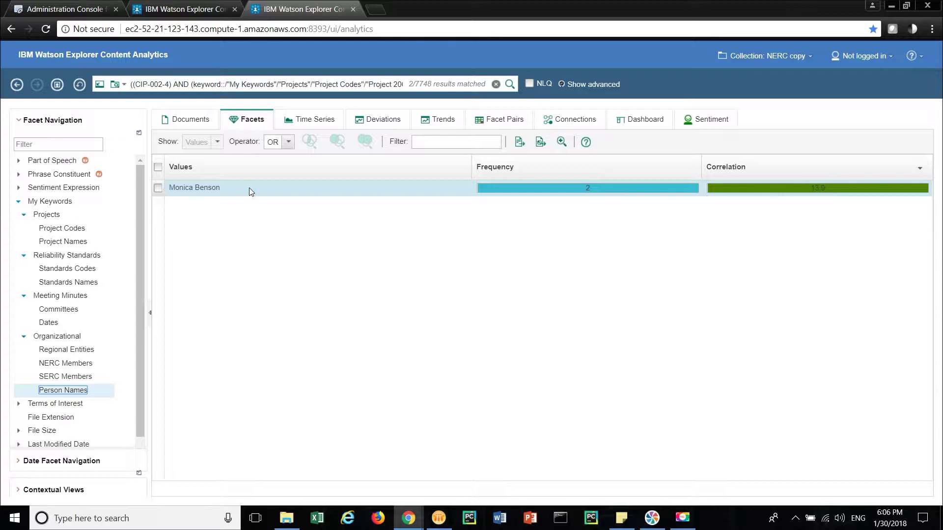
left_click(158, 187)
left_click(308, 143)
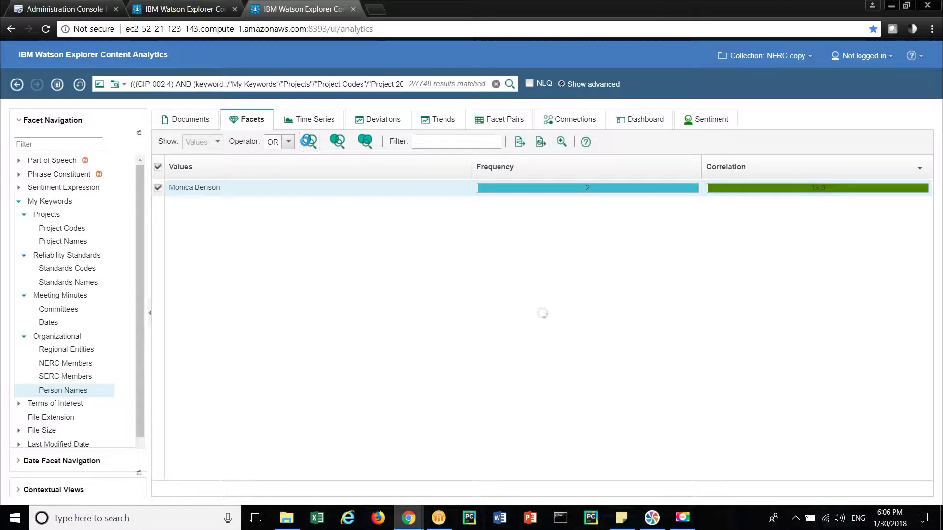
left_click(191, 126)
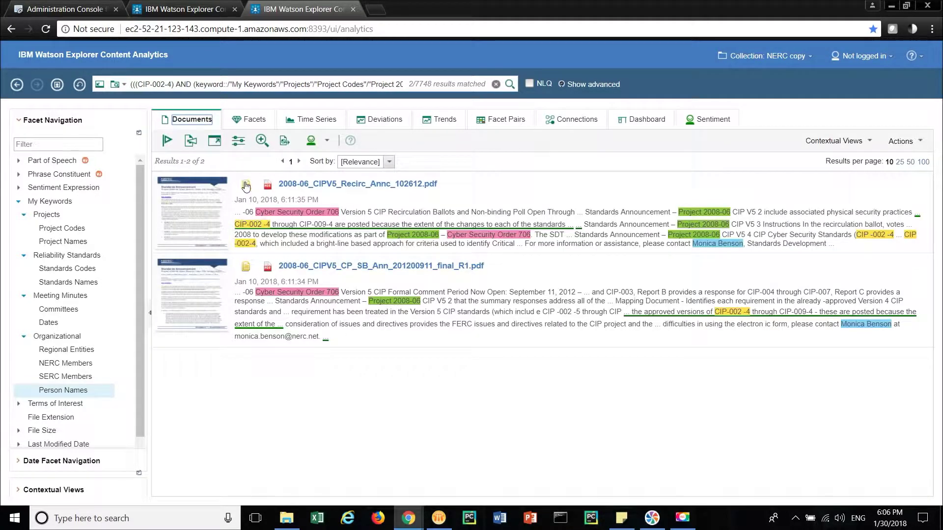
Preview 2008-06_CIPV5_Recirc_Annc_102612.pdf, read its highlighted facet terms through to the contact details at the end, and close the preview
left_click(246, 186)
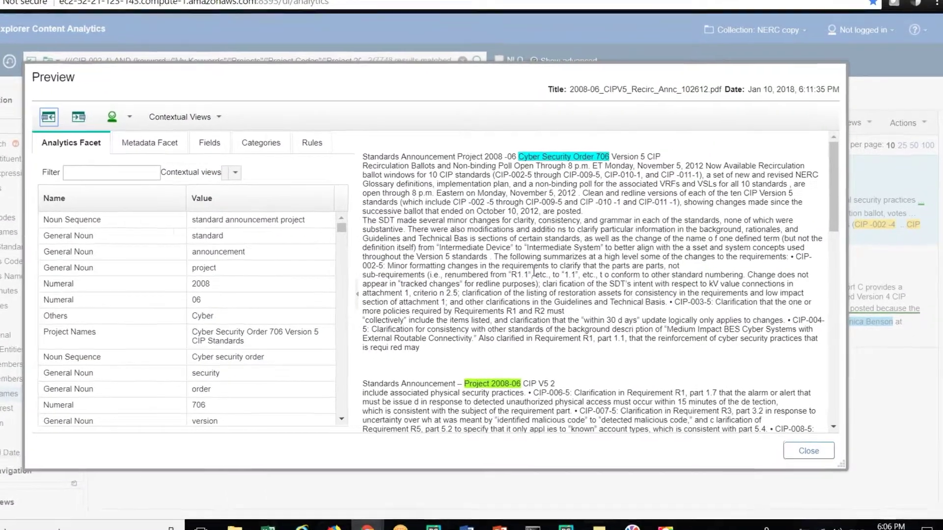
scroll(424, 237, "down", 4)
scroll(441, 251, "down", 7)
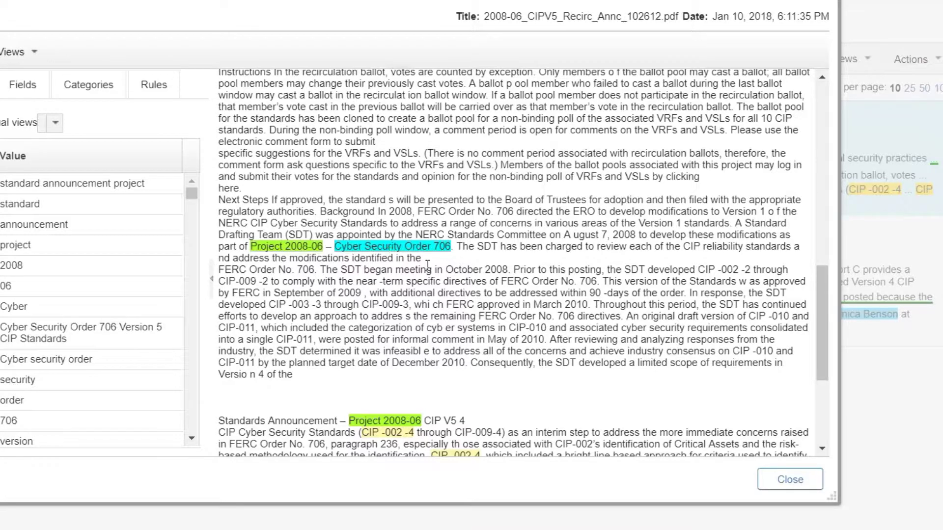
scroll(467, 281, "down", 3)
scroll(466, 281, "down", 2)
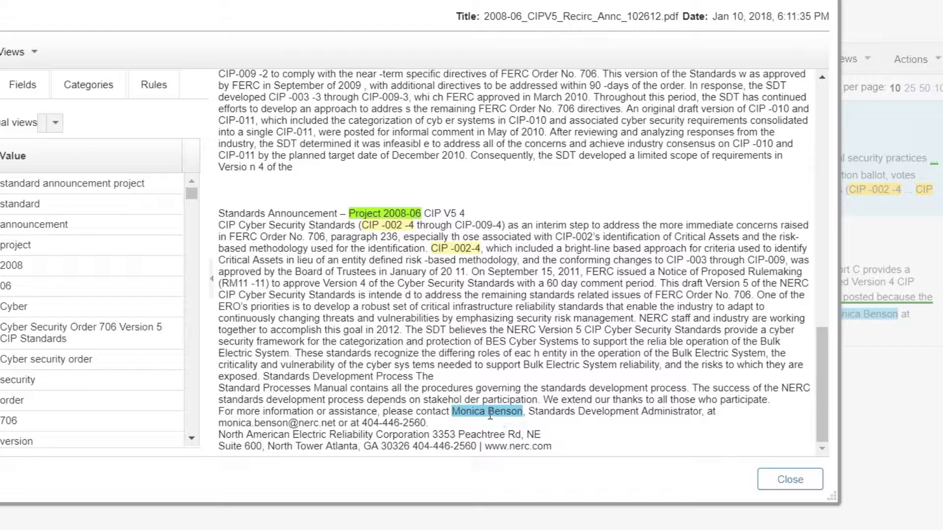
left_click(781, 487)
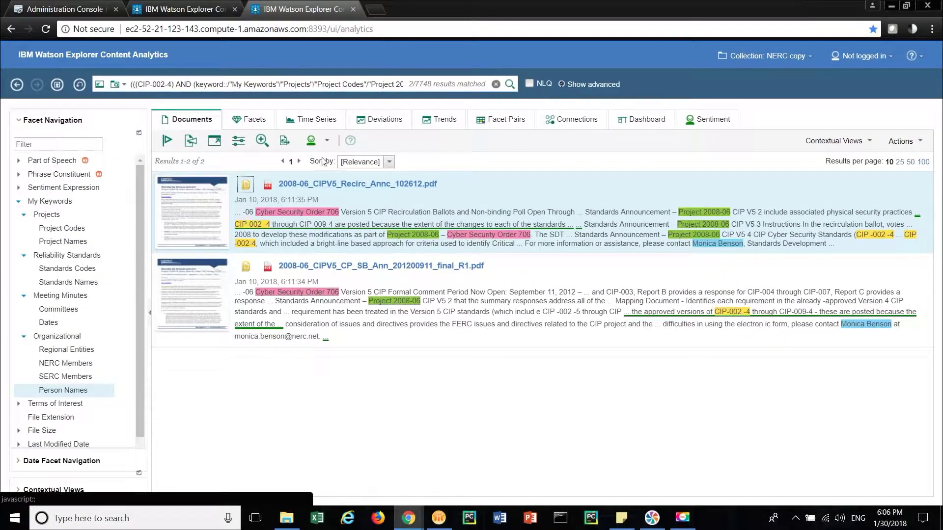
Return to the cybersecurity search session and find the mention of Stuxnet in the ESCC_15March2011_Open_Agenda-Complete-2.pdf excerpt
left_click(191, 16)
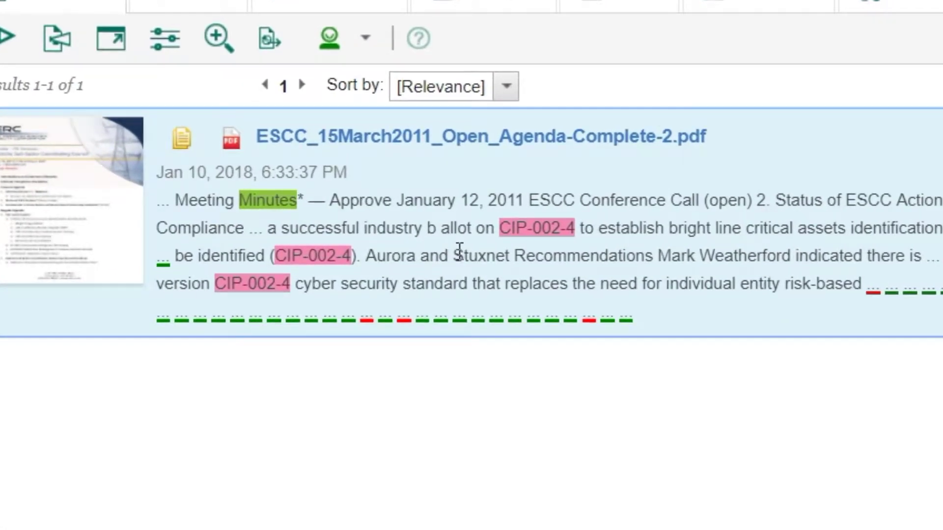
double_click(476, 252)
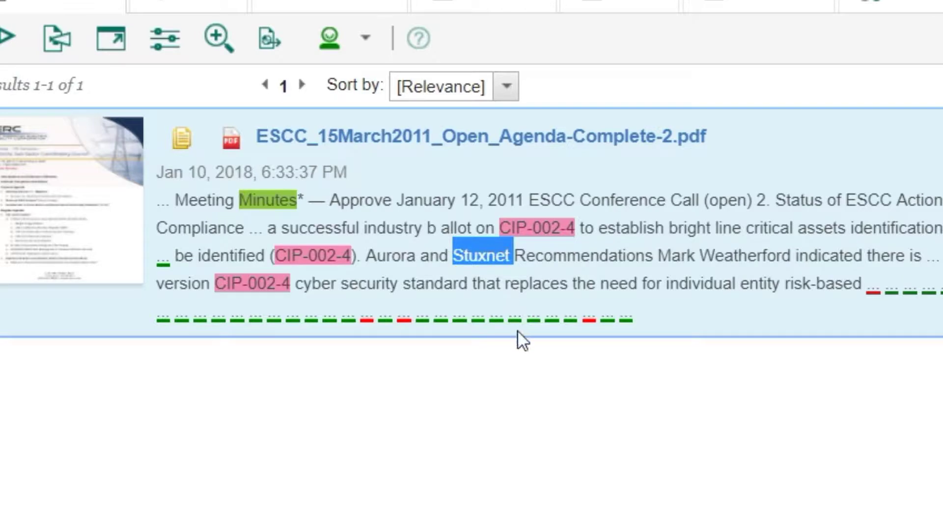
left_click(553, 418)
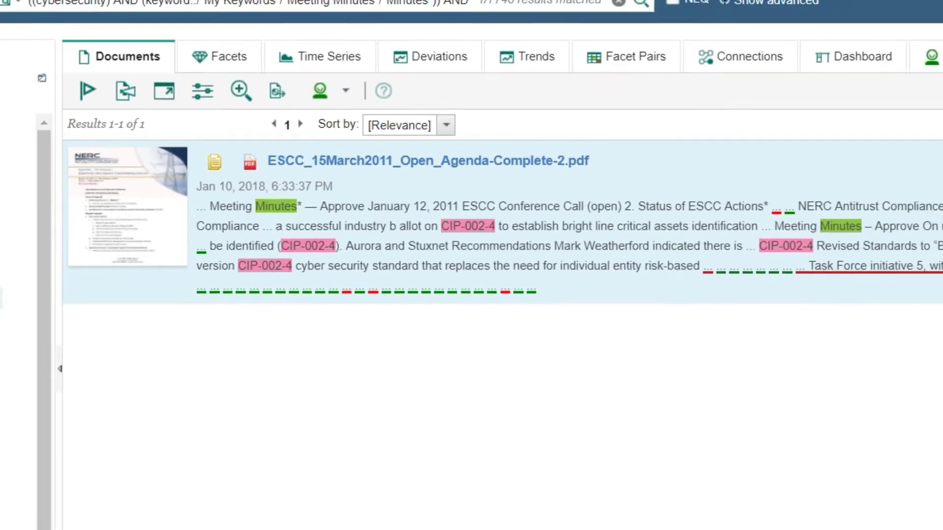
Clear the current query and search the whole NERC collection for Stuxnet using the previous-query suggestion
left_click(14, 42)
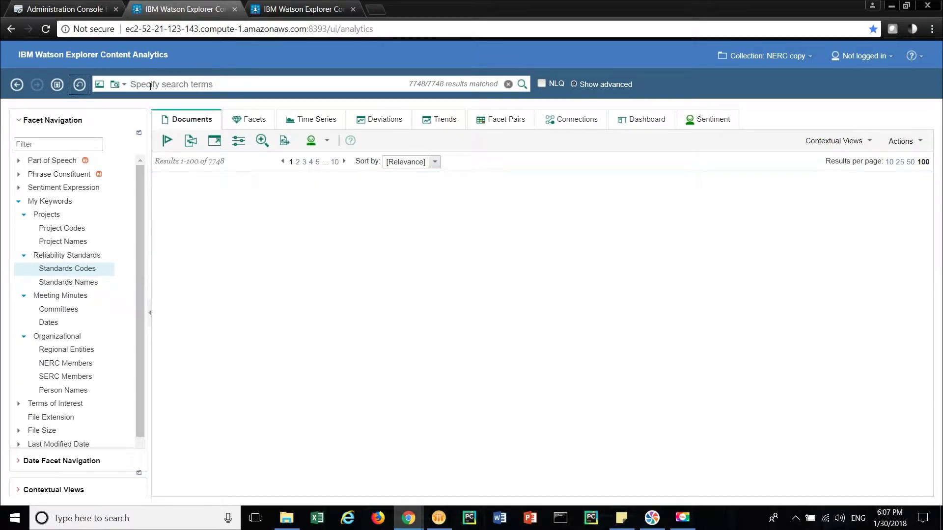
left_click(59, 2)
type("stux")
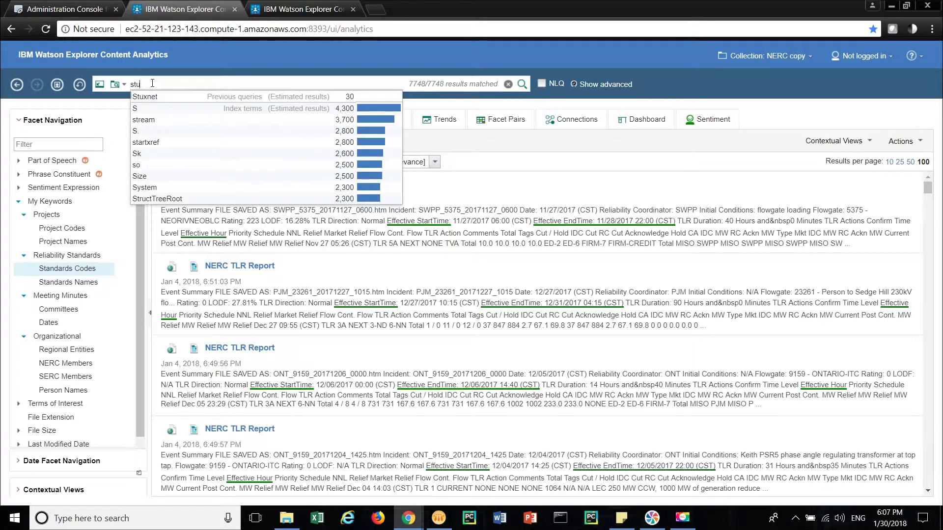
key("Down")
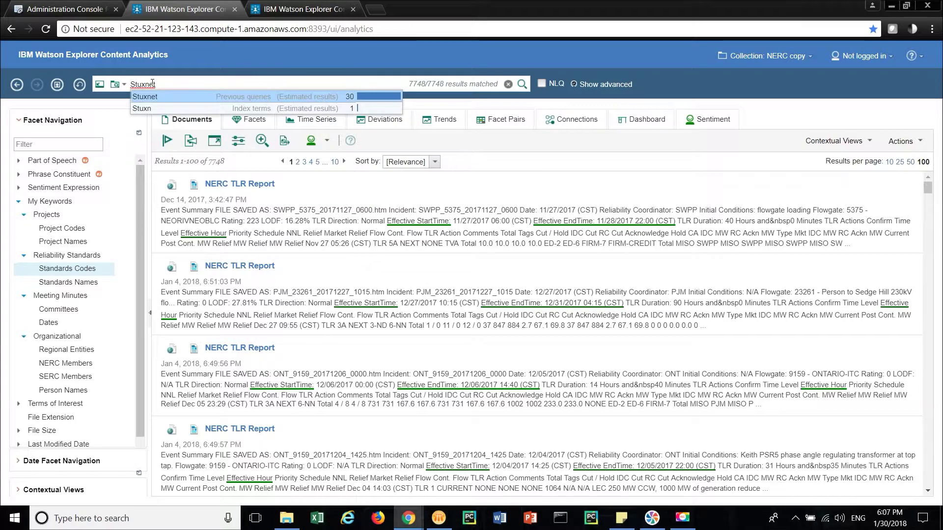
key("Return")
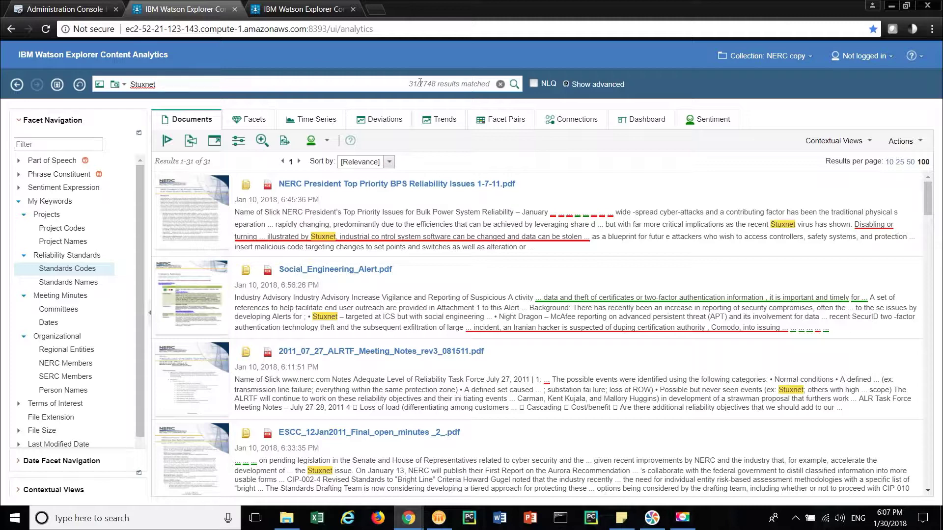
Narrow the Stuxnet results to the third person listed in the Person Names facet with a Boolean AND and list the matching documents
left_click(254, 120)
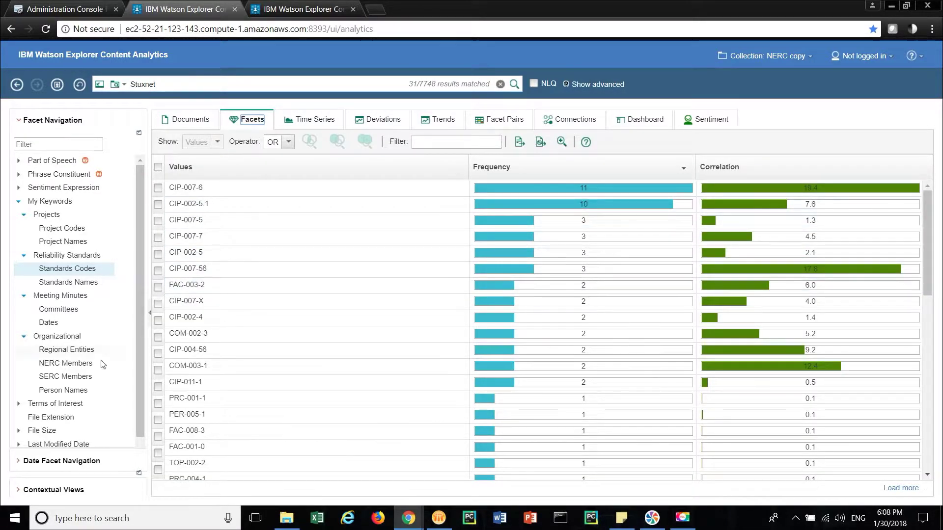
left_click(76, 393)
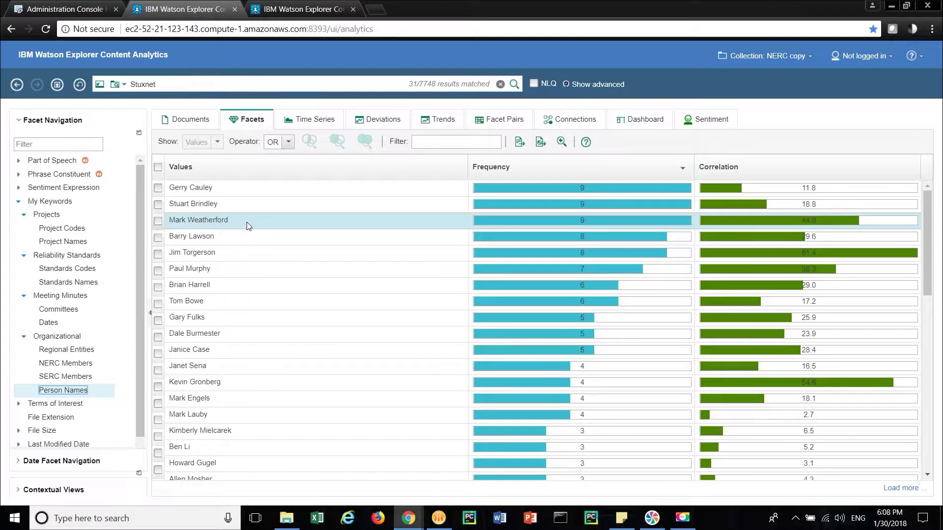
left_click(159, 222)
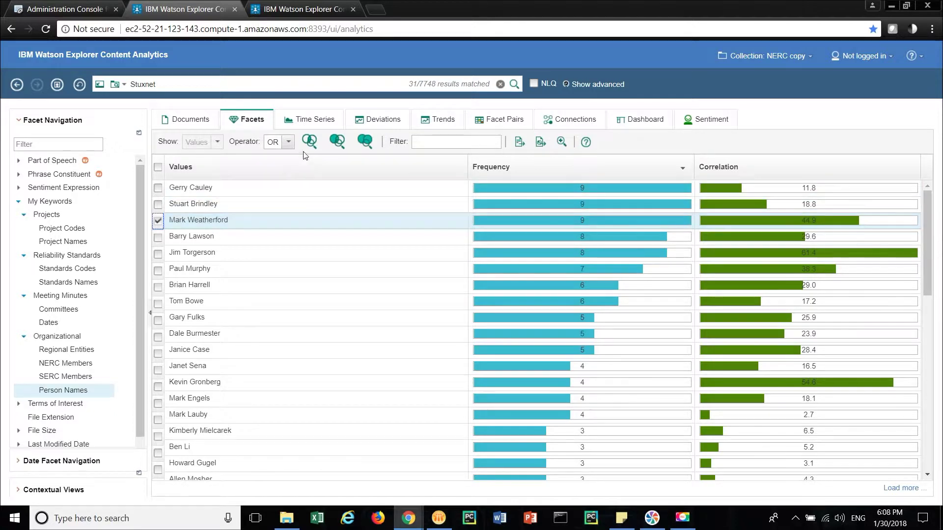
left_click(203, 122)
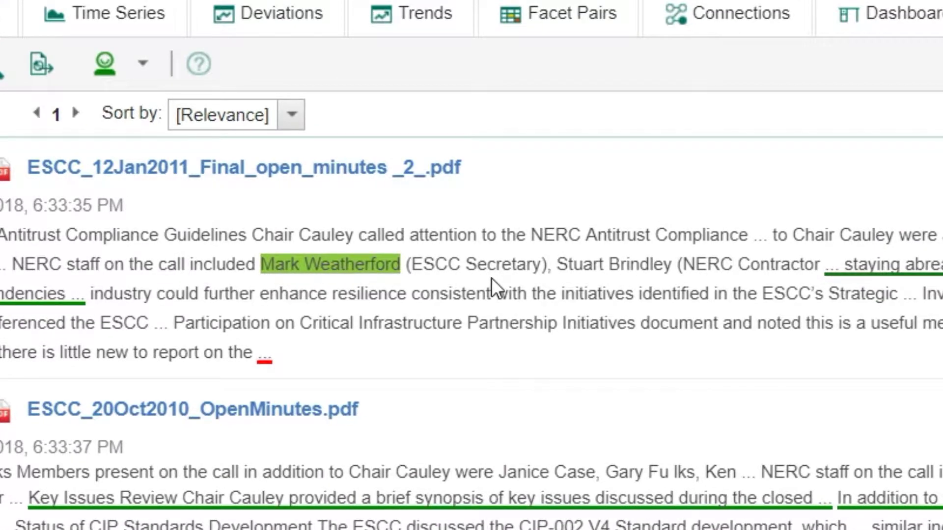
Browse the narrowed results, preview ESCC_01-12-11a-complete.doc.pdf to read its highlighted agenda items, and close the preview
scroll(453, 353, "down", 2)
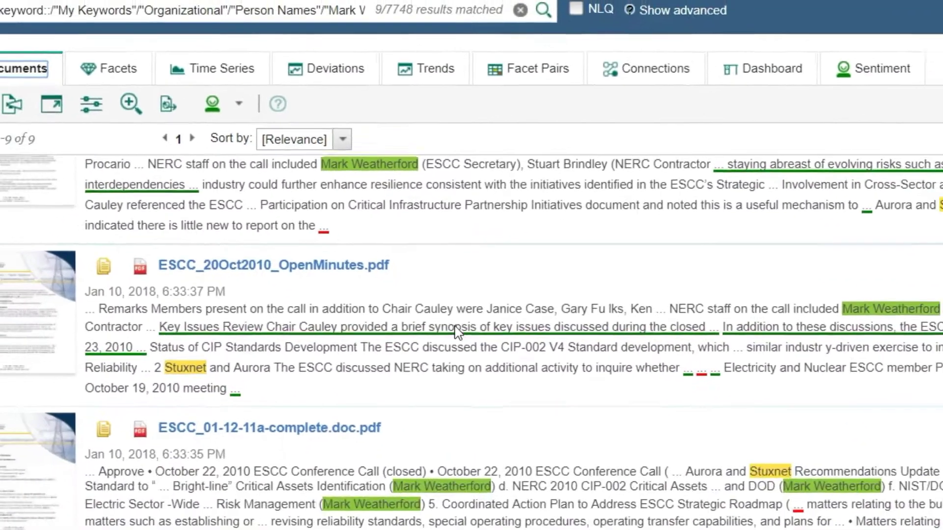
scroll(456, 331, "down", 1)
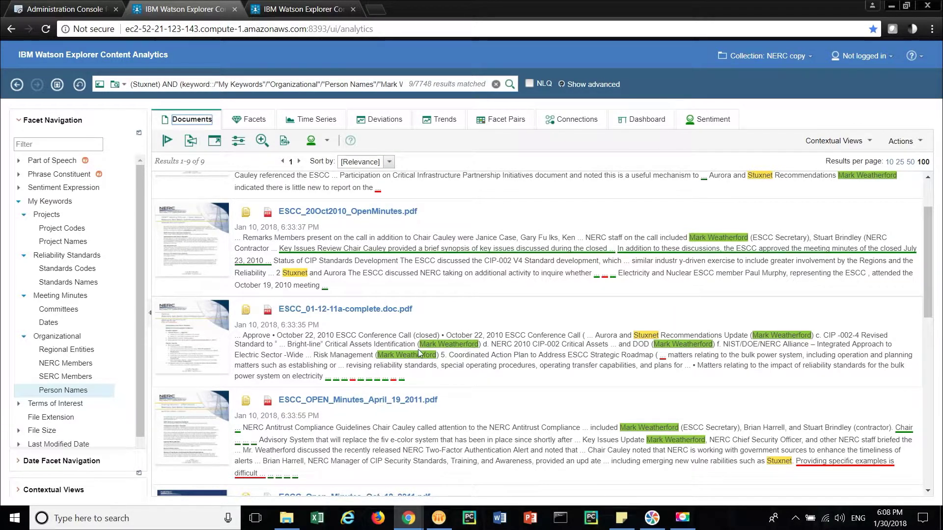
left_click(247, 309)
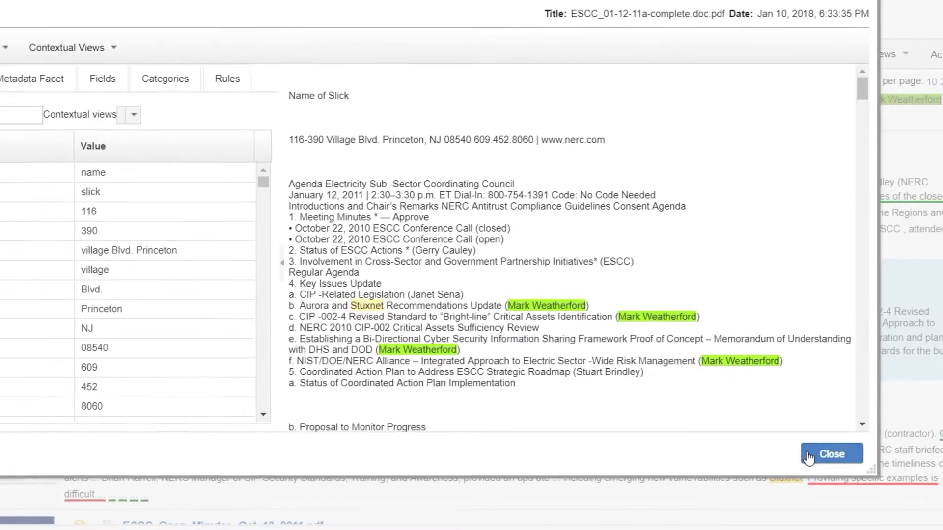
left_click(840, 459)
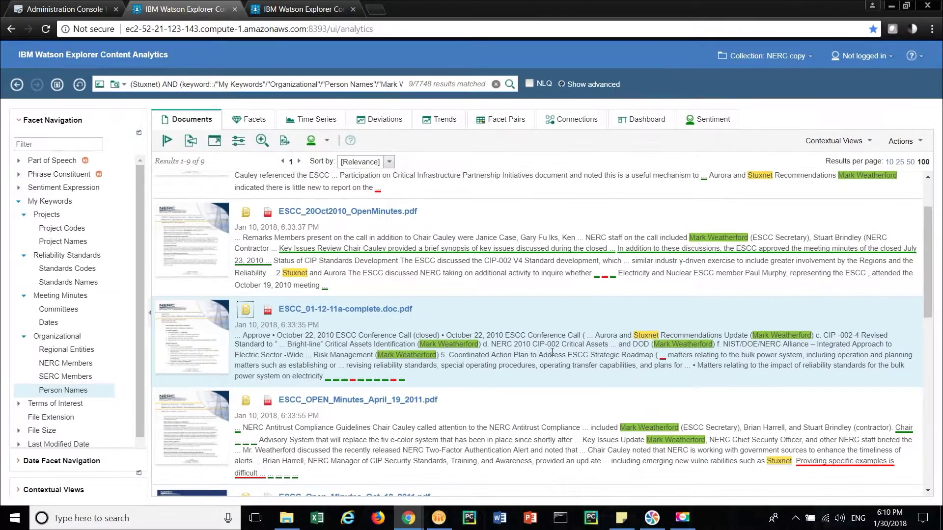
Preview ESCC_20Oct2010_OpenMinutes.pdf, read its Stuxnet and Aurora passage with the highlighted sentiment sentences, and close the preview
scroll(508, 338, "up", 1)
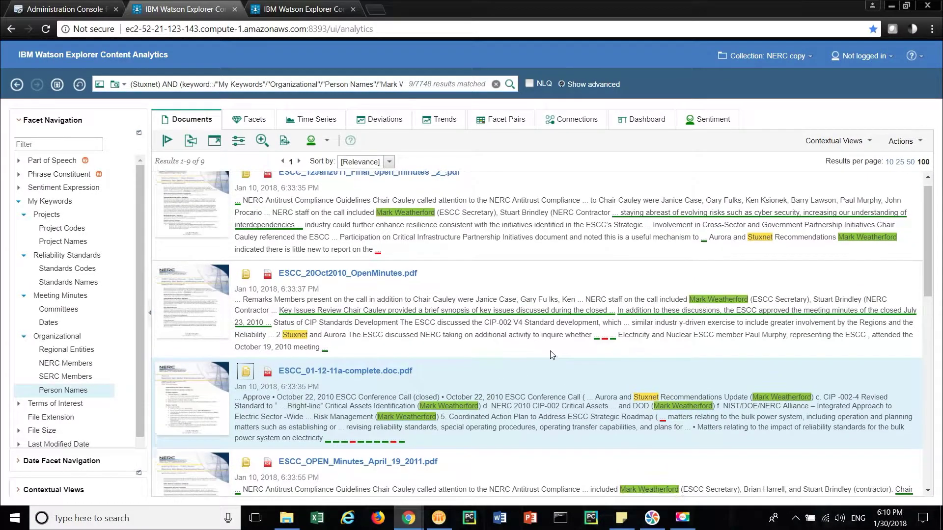
scroll(552, 352, "up", 1)
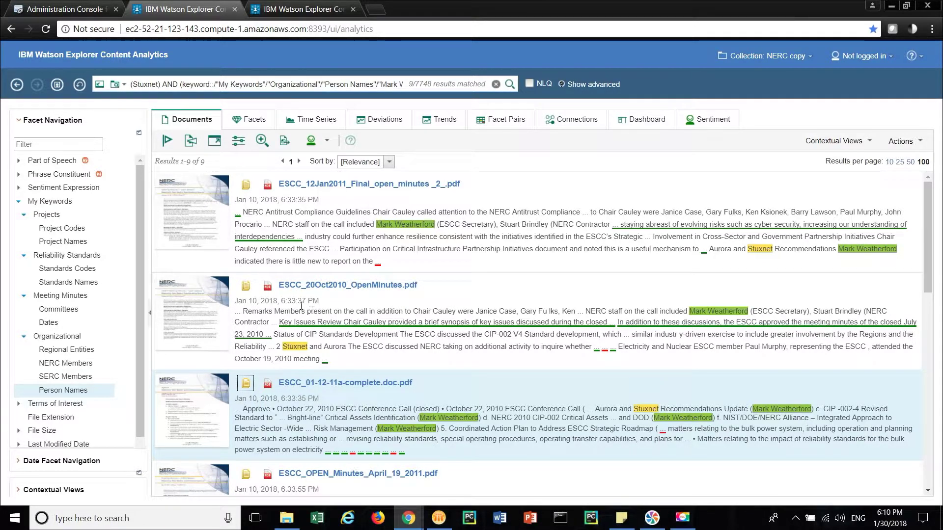
left_click(246, 285)
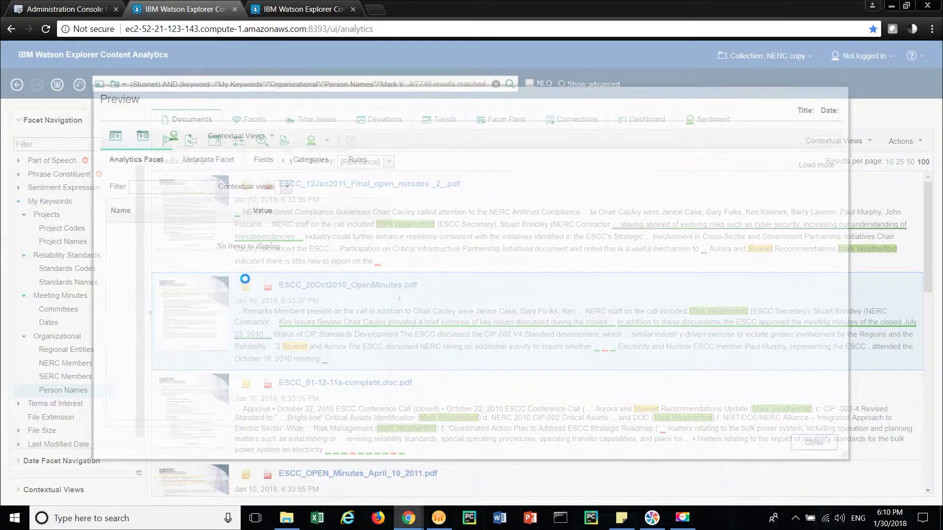
scroll(632, 278, "down", 3)
scroll(632, 278, "down", 1)
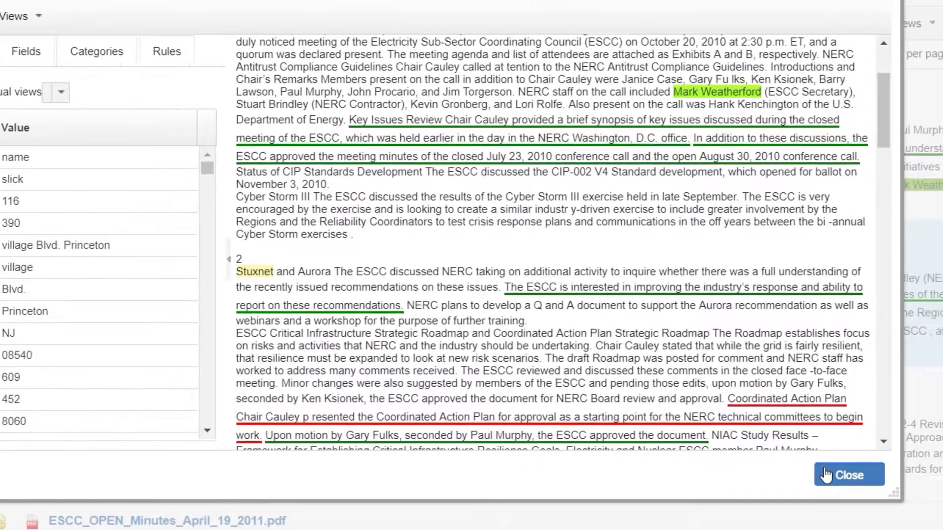
left_click(827, 476)
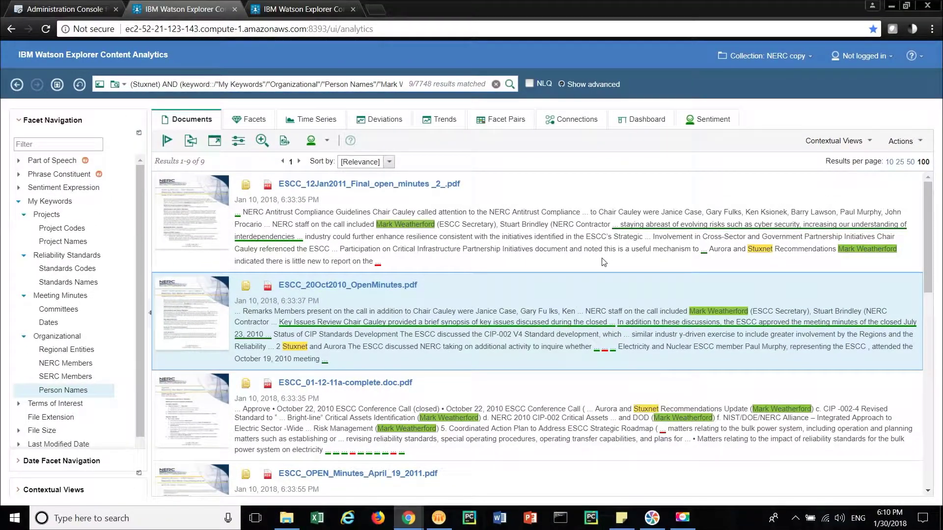